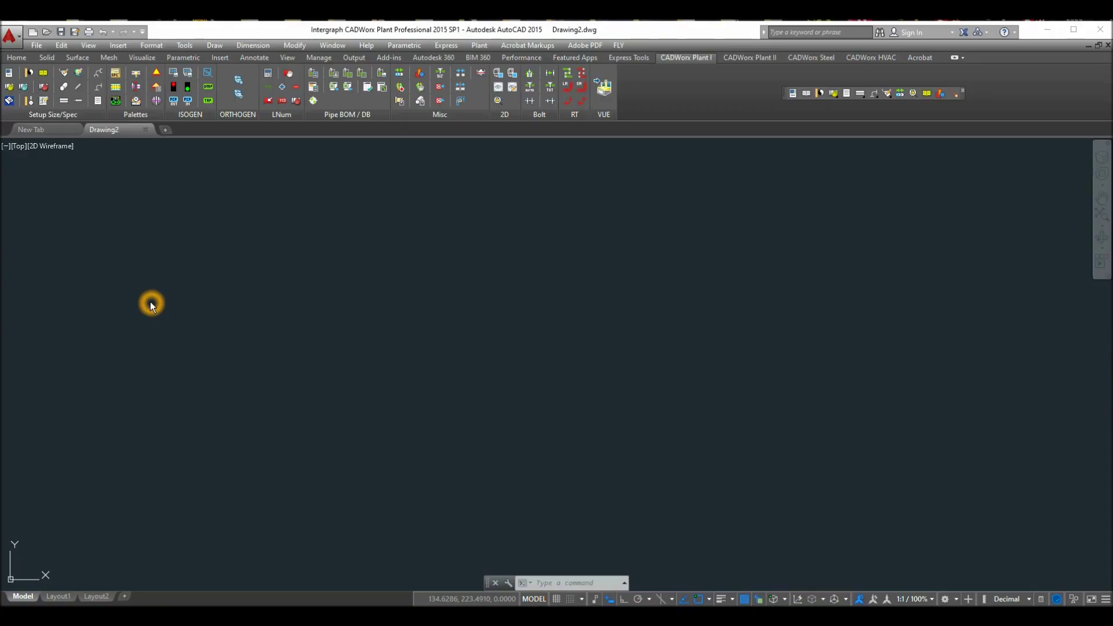
Step: Dock the CADWorx Spec View palette beside the empty drawing, then bring up Plant Setup
left_click(115, 78)
left_click(115, 77)
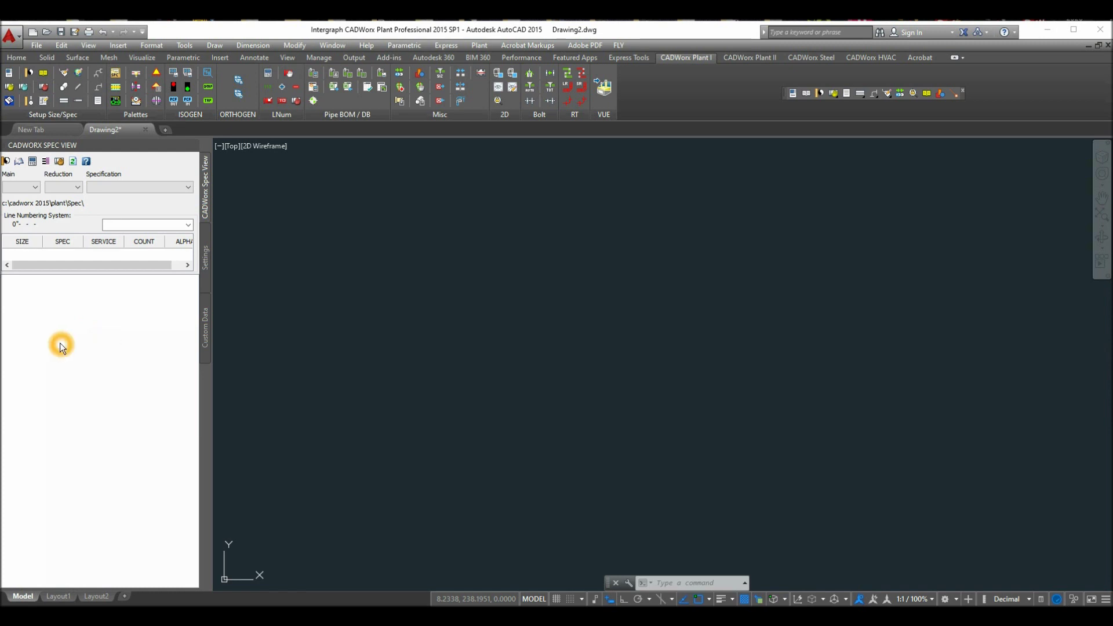
left_click(10, 80)
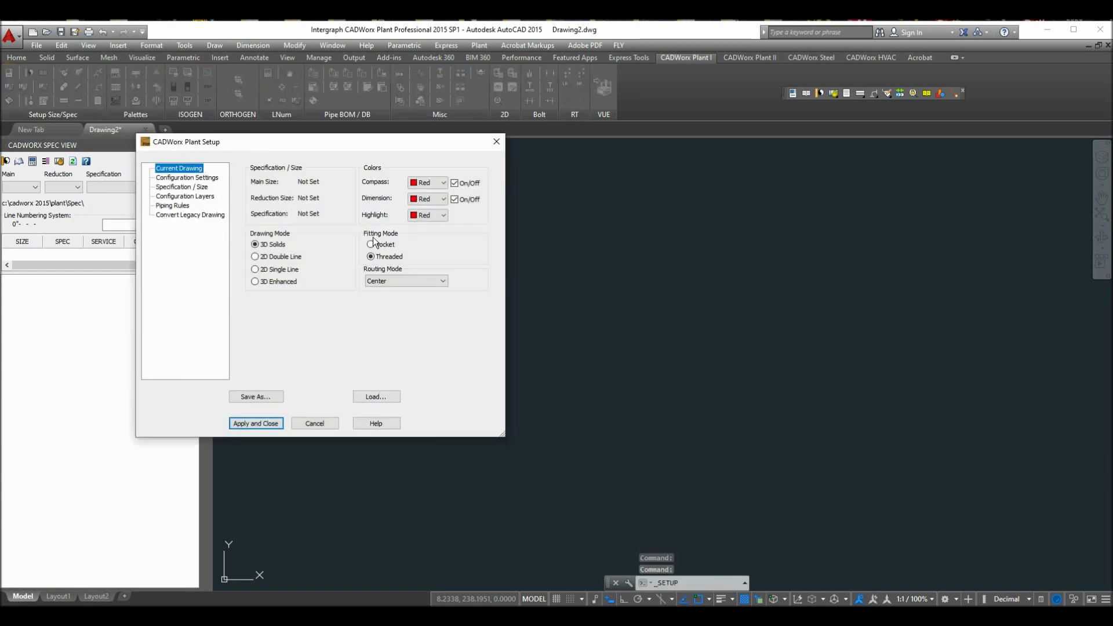
Step: Review the configuration settings, keep Drawing Prototype as Metric/Inch, and go to Specification / Size
left_click(195, 170)
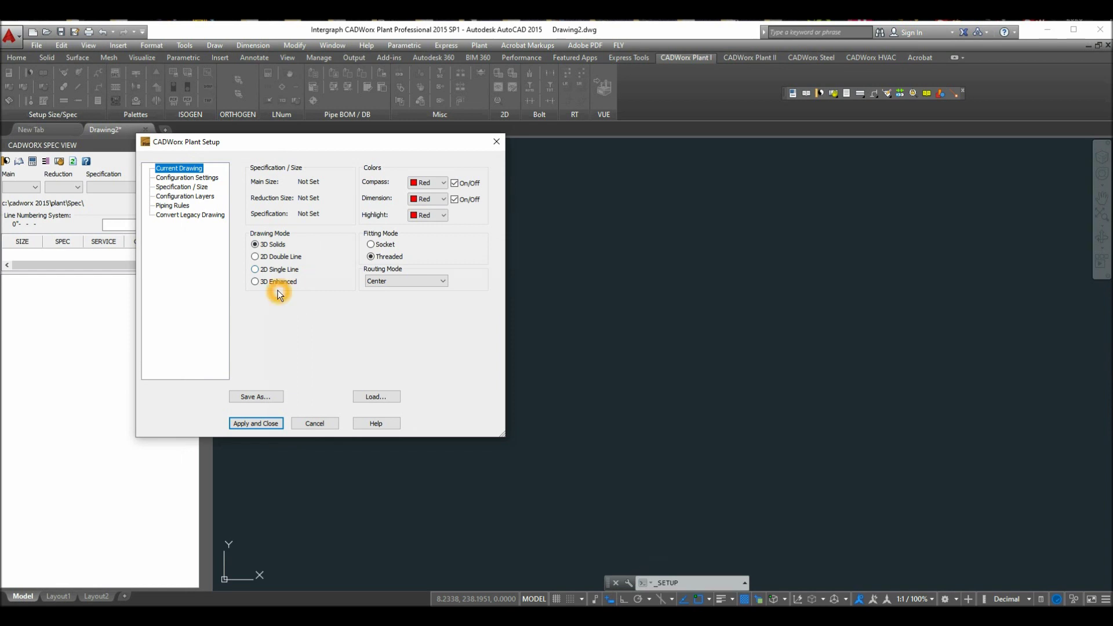
left_click(206, 178)
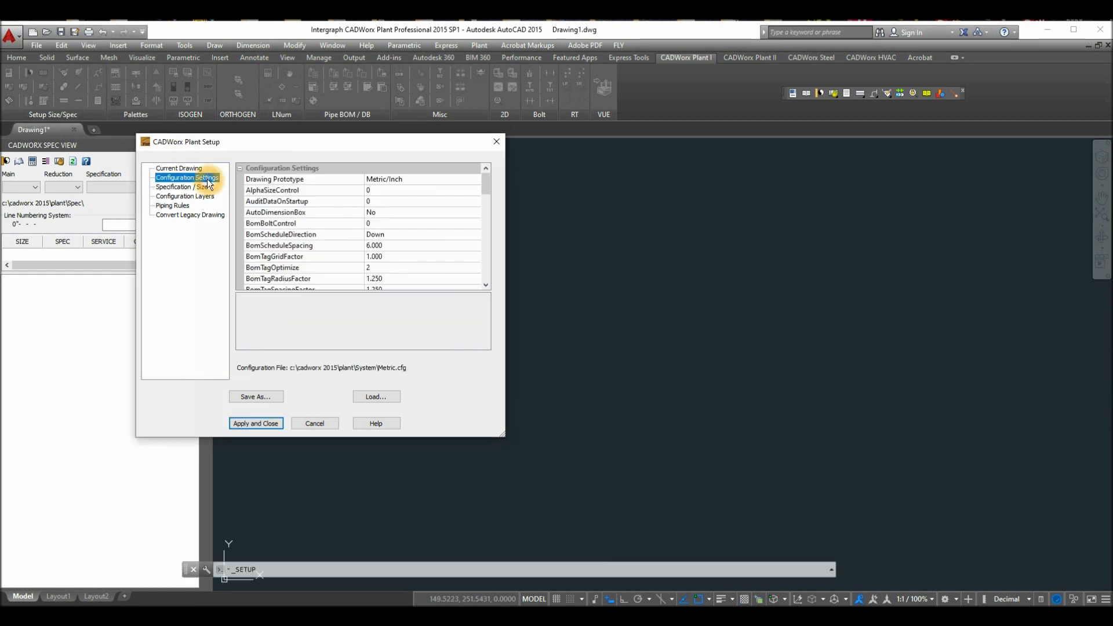
left_click(441, 182)
left_click(441, 181)
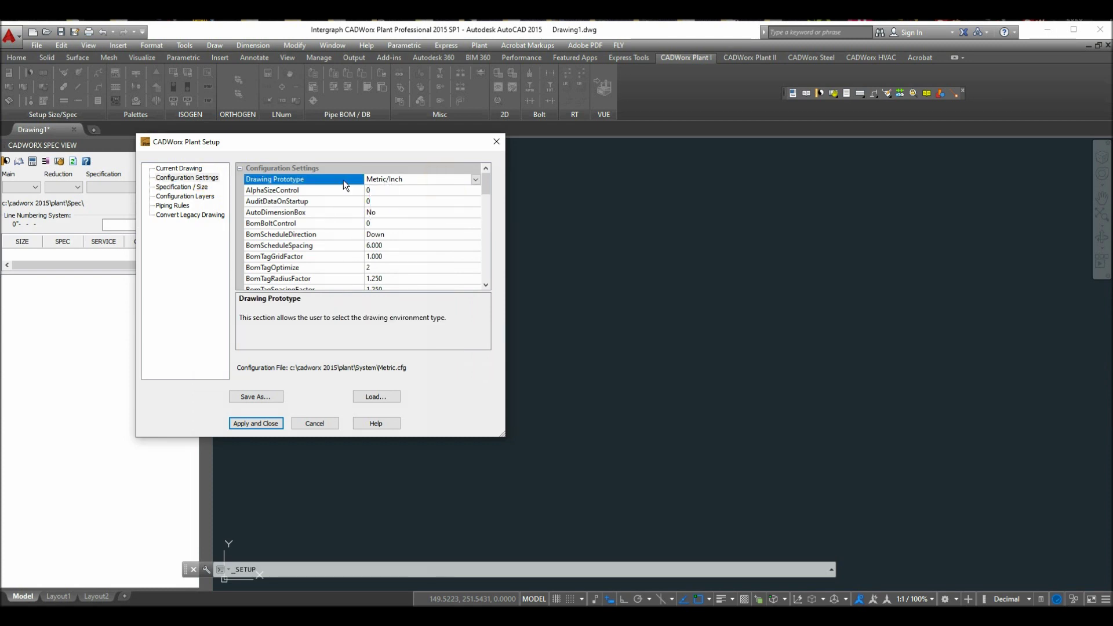
left_click(184, 187)
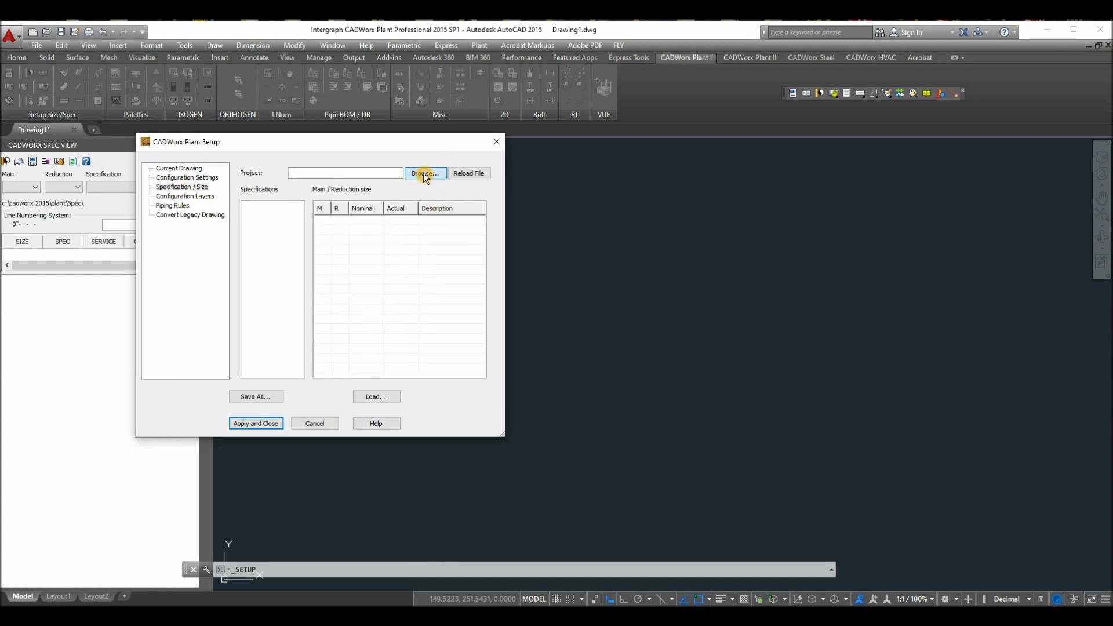
left_click(423, 173)
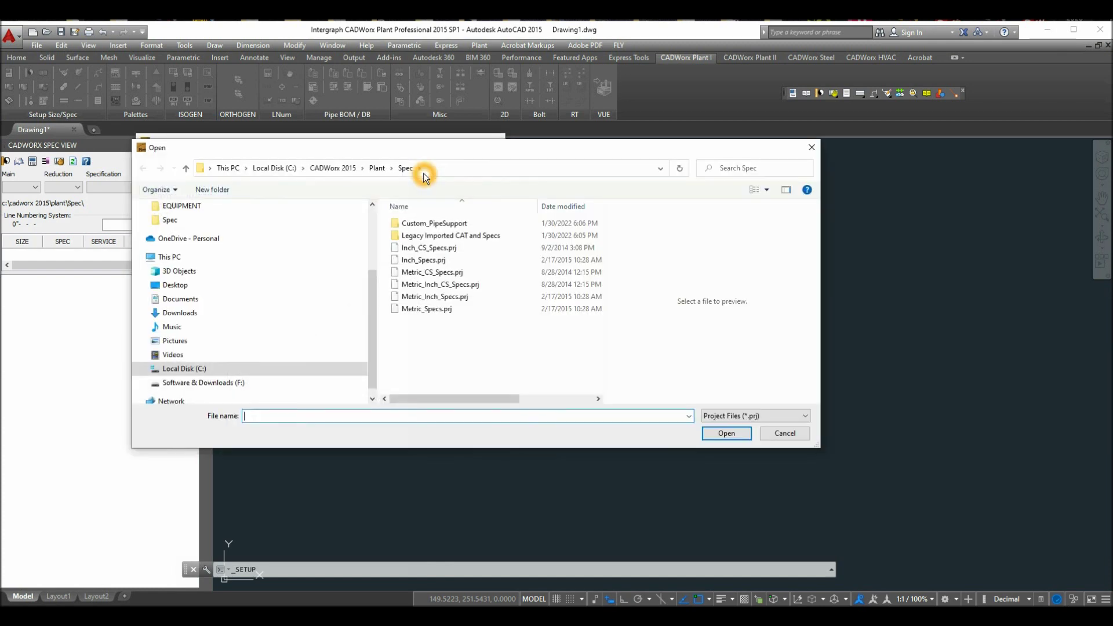
Step: Load Metric_Inch_CS_Specs.prj with spec 150_M, 6" main and 4" reduction sizes, and apply
left_click(478, 286)
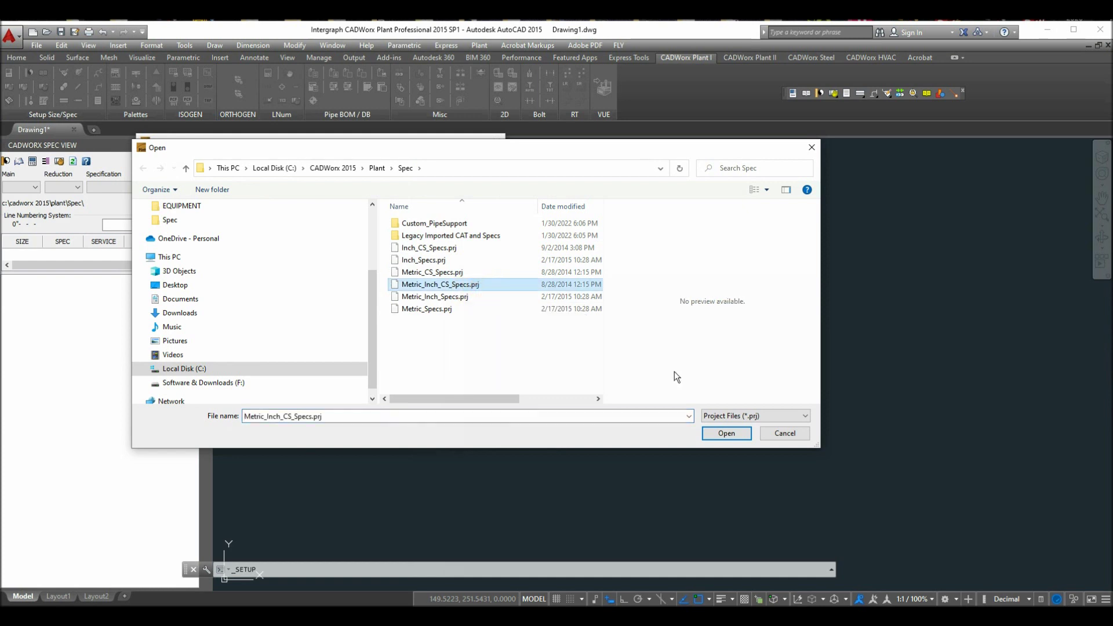
left_click(727, 434)
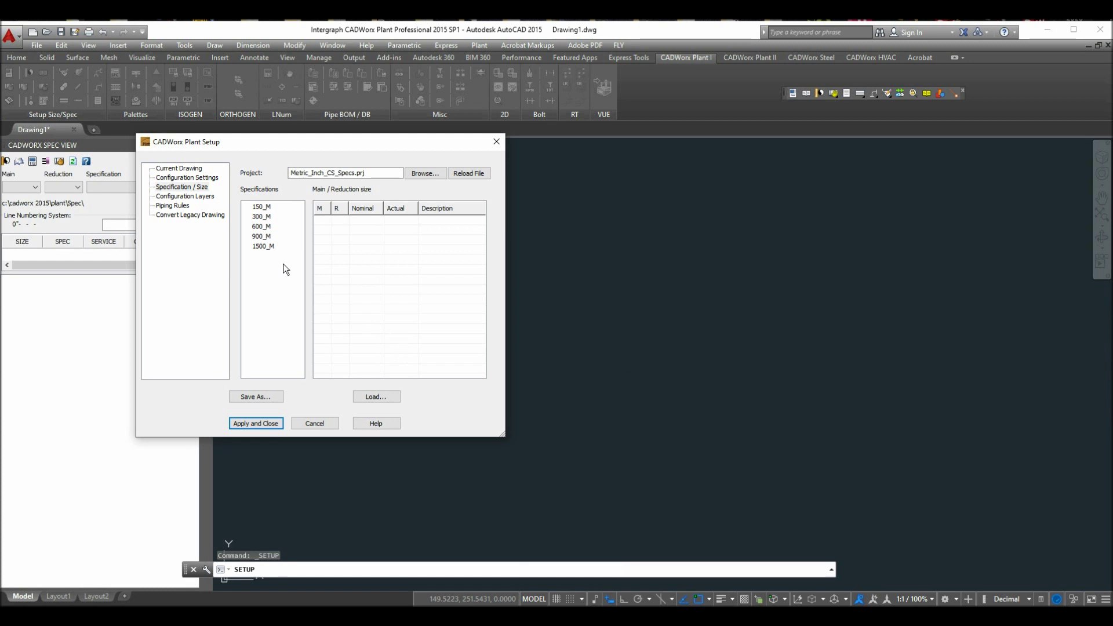
left_click(270, 209)
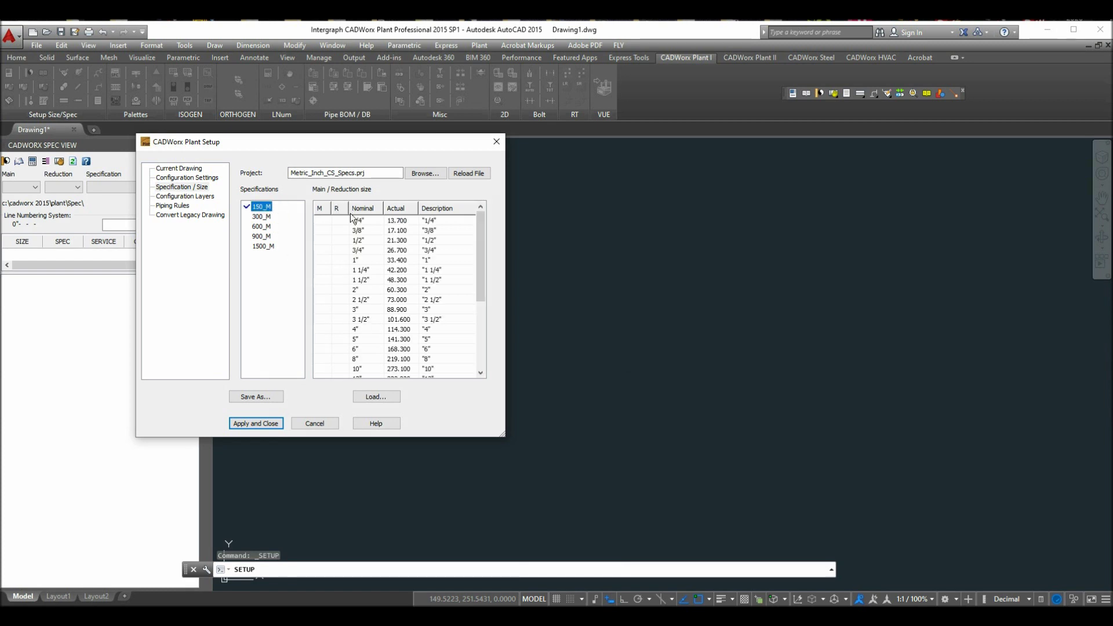
left_click(320, 210)
left_click(364, 348)
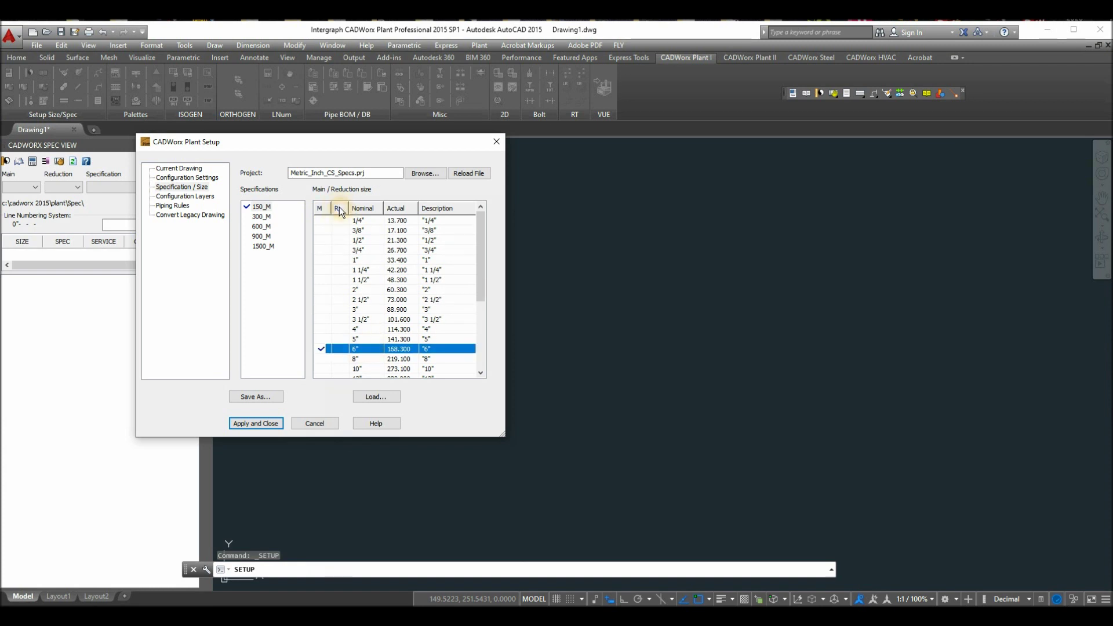
left_click(363, 328)
left_click(257, 424)
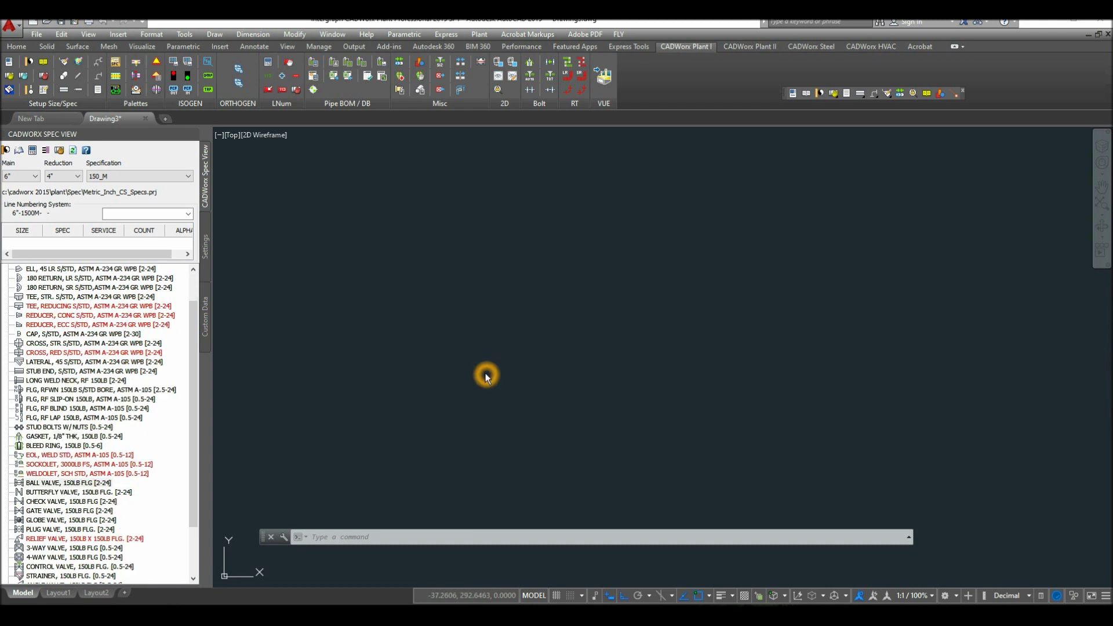
Step: Switch the viewport to SW Isometric view with the 3D Wireframe visual style
left_click(232, 136)
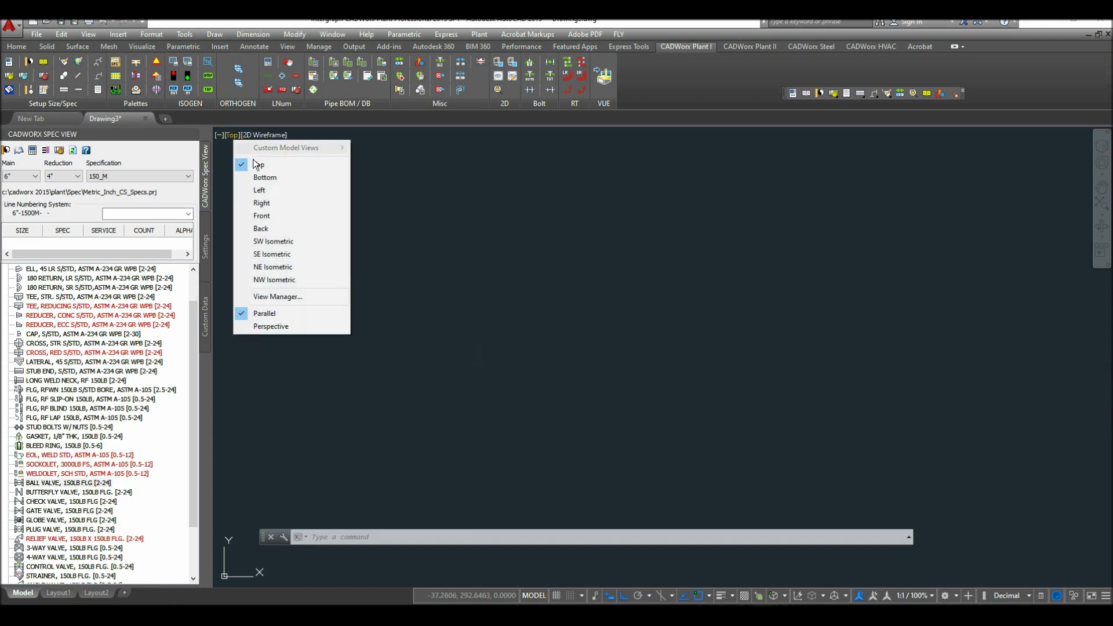
left_click(284, 242)
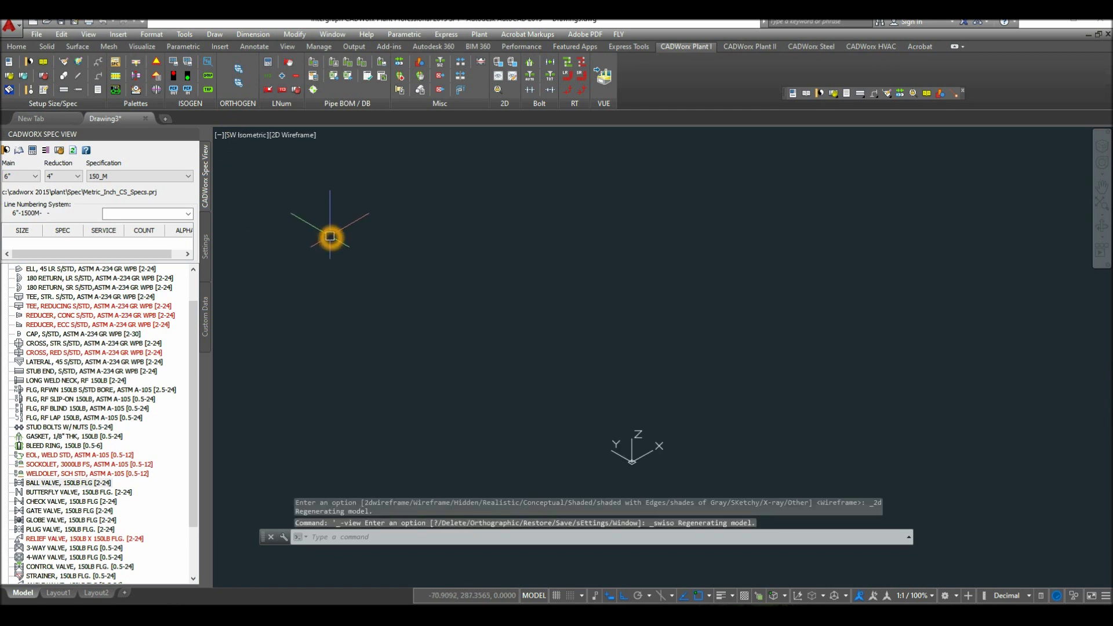
left_click(293, 135)
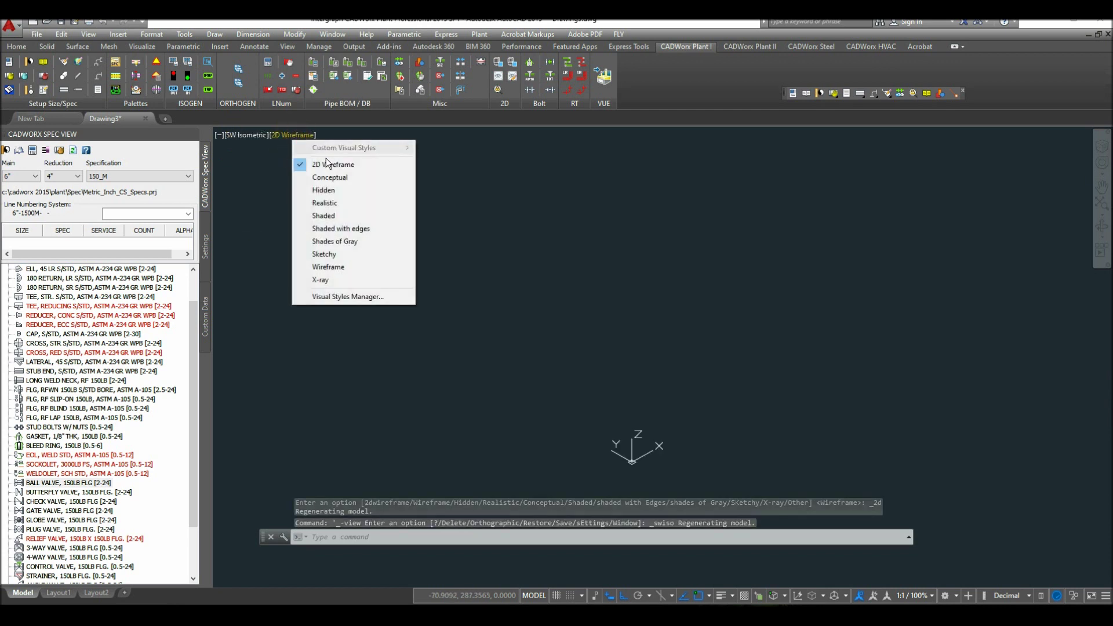
left_click(328, 267)
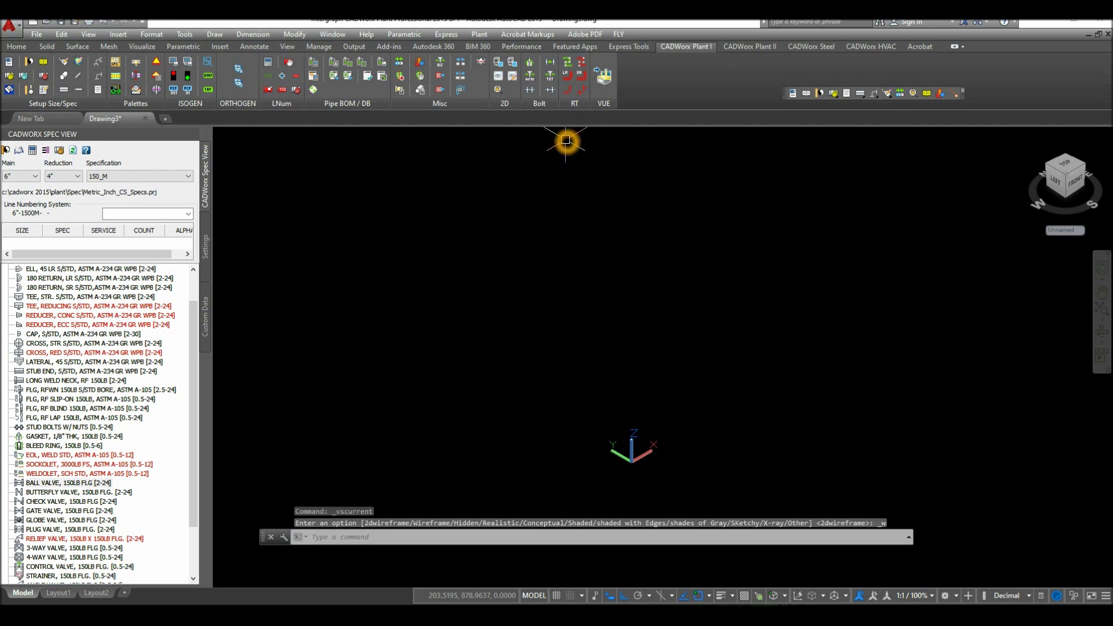
left_click(580, 74)
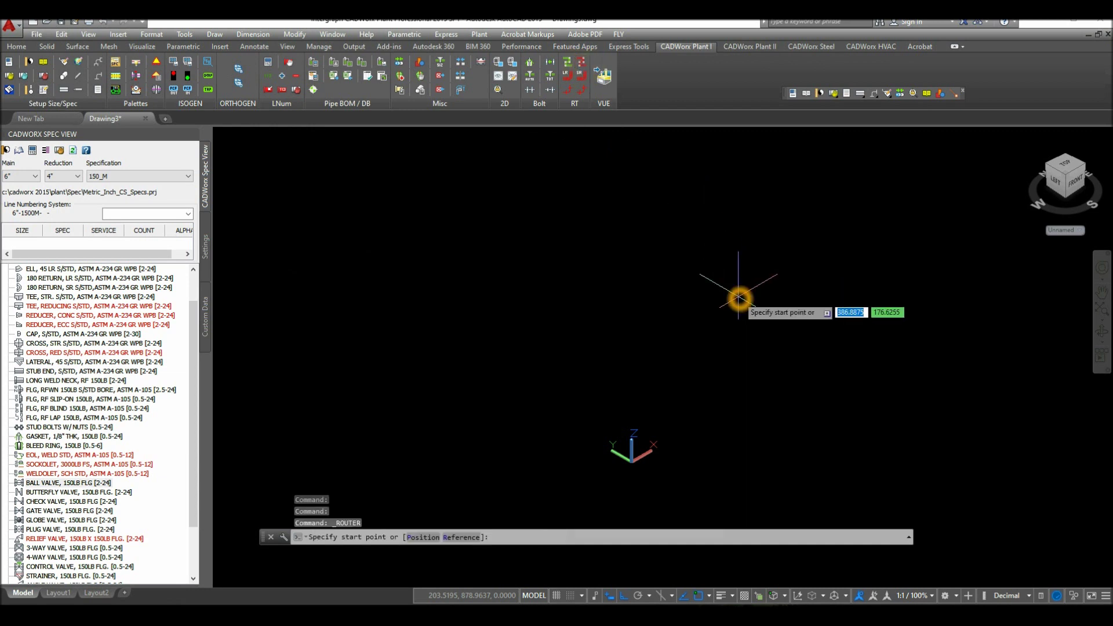
Step: Start the pipe route and rise it to a world elevation of 800
left_click(696, 285)
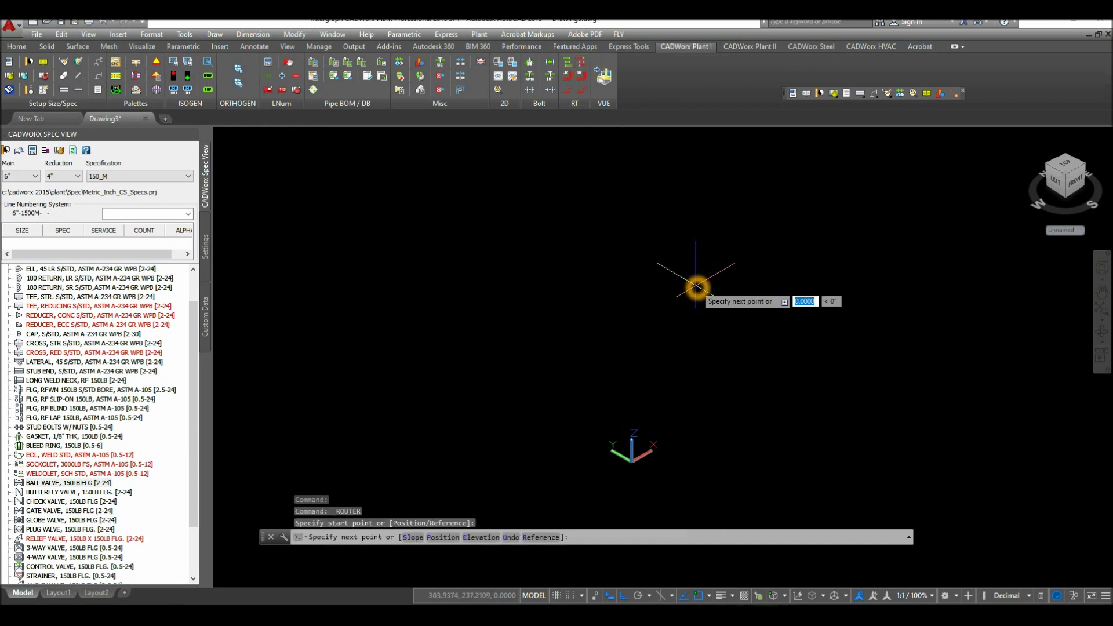
right_click(695, 286)
left_click(725, 375)
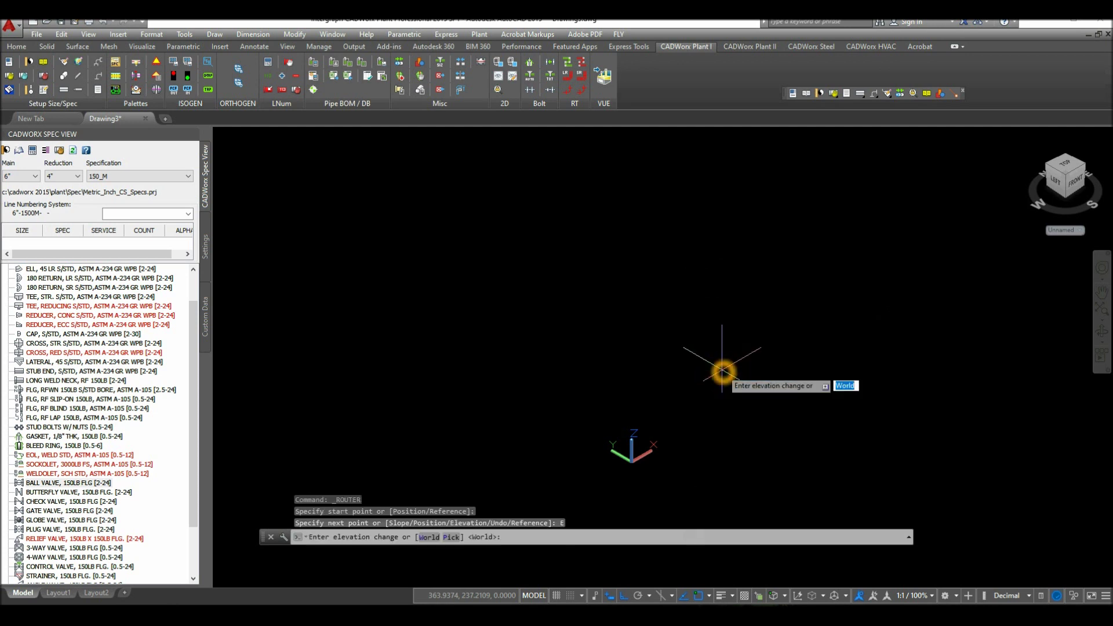
key("Return")
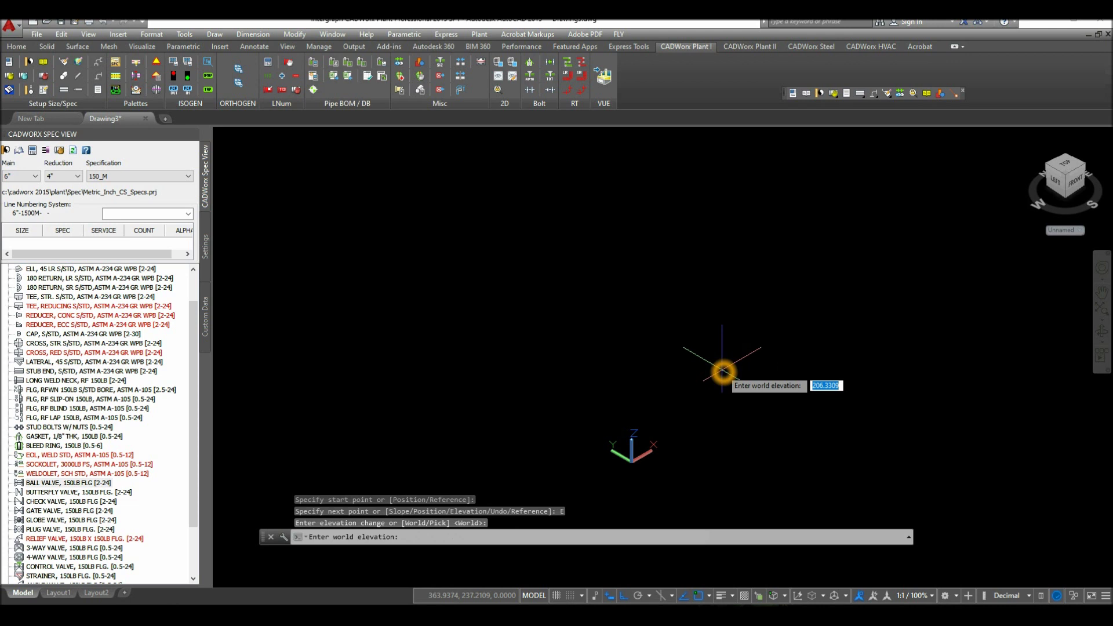
key("BackSpace")
key("Return")
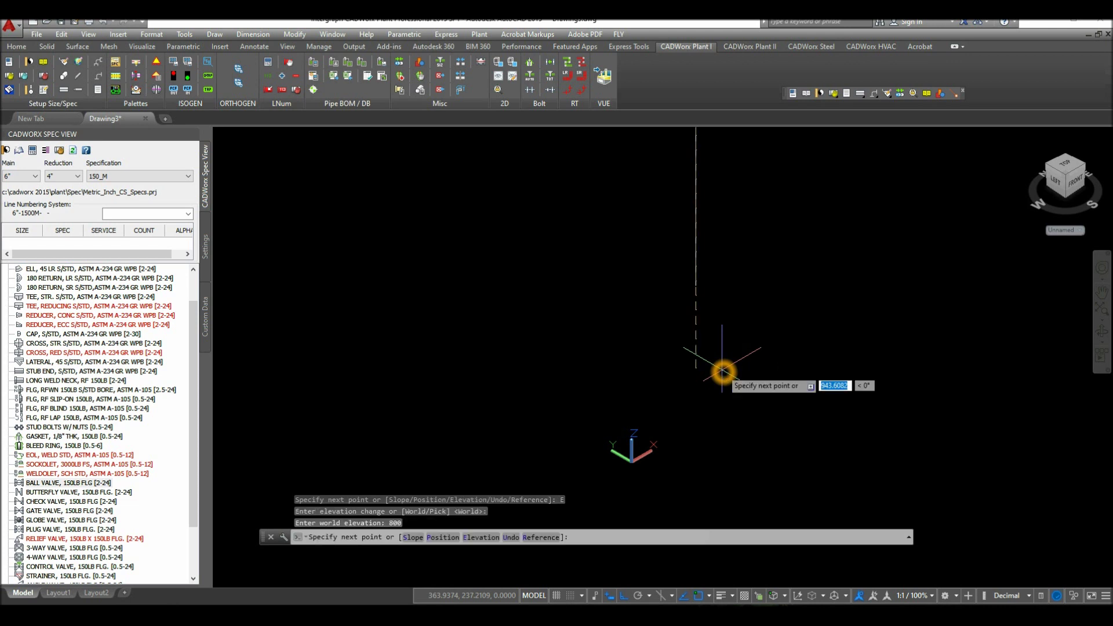
left_click(722, 372)
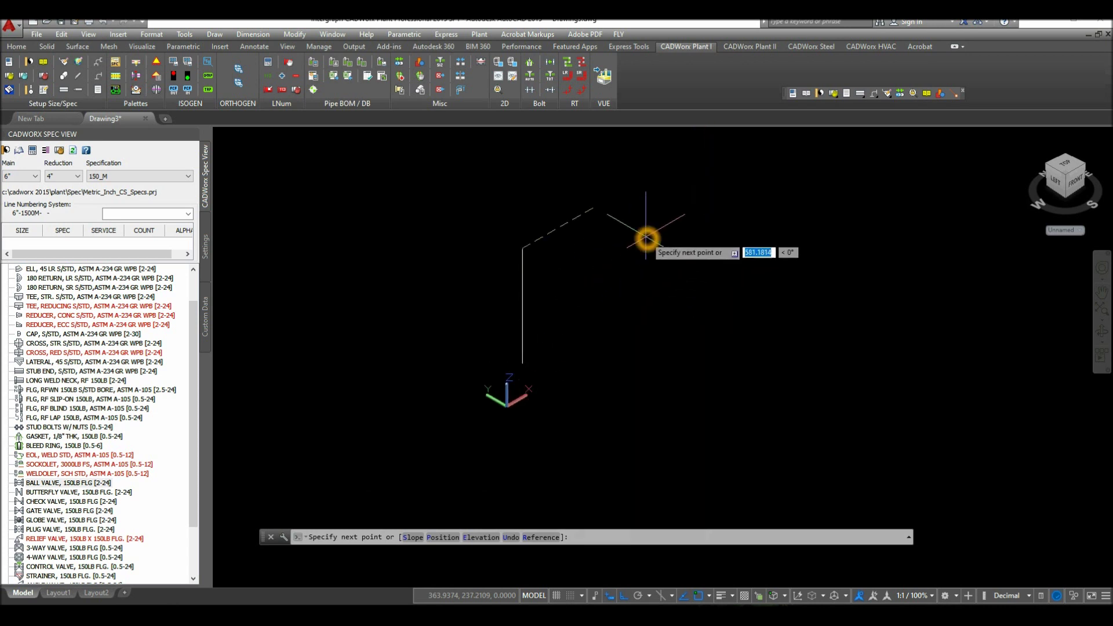
Step: Add a 3000 horizontal leg followed by a 3000 drop
type("3000")
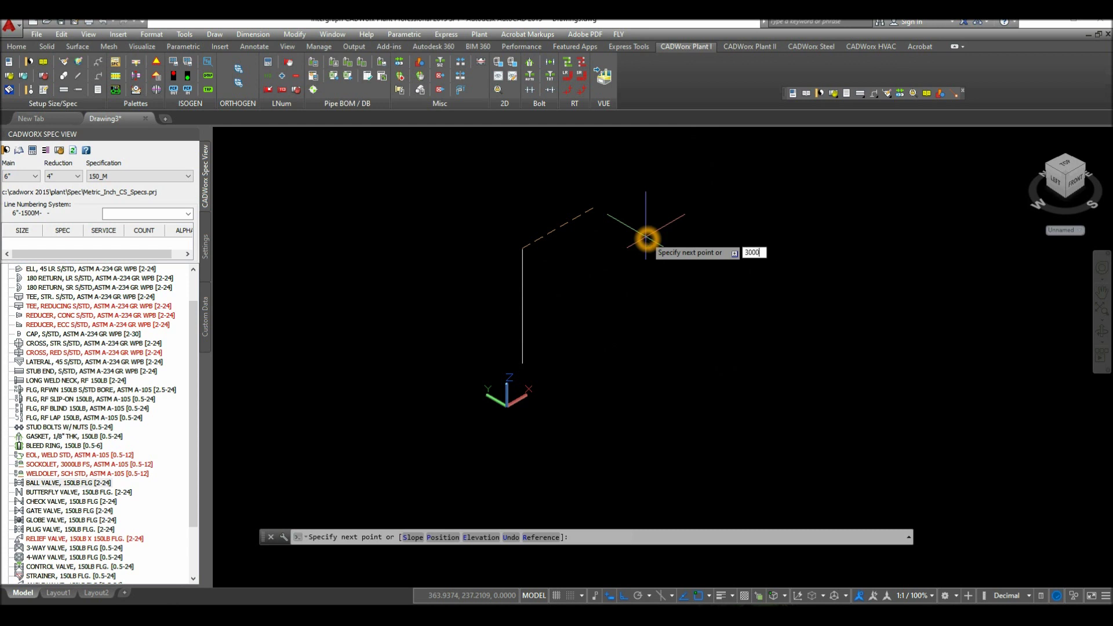
key("Return")
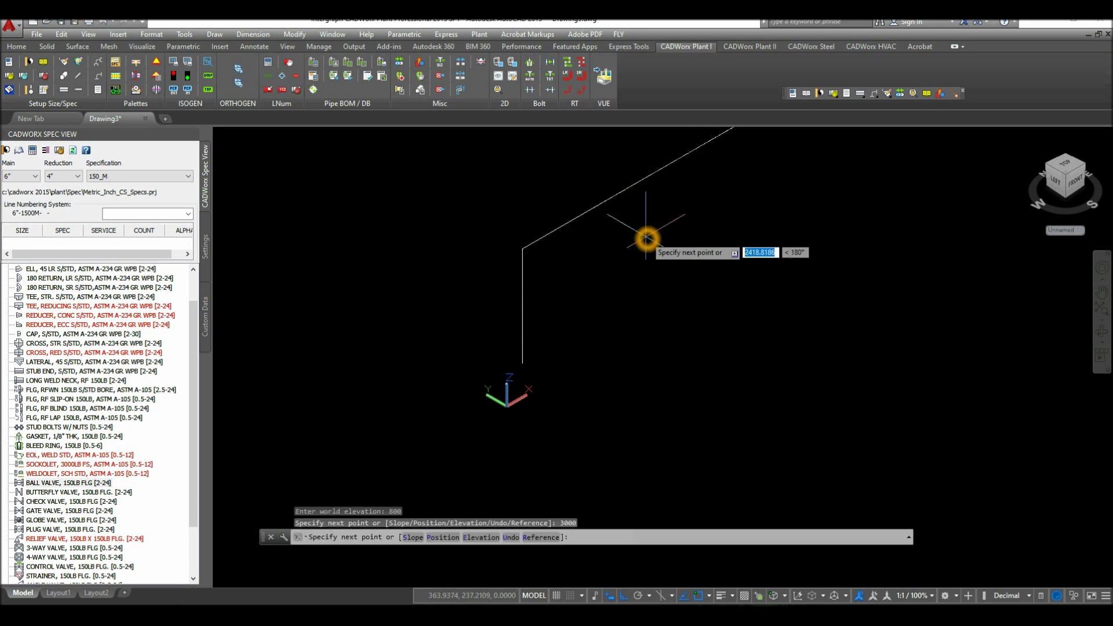
scroll(643, 243, "down", 3)
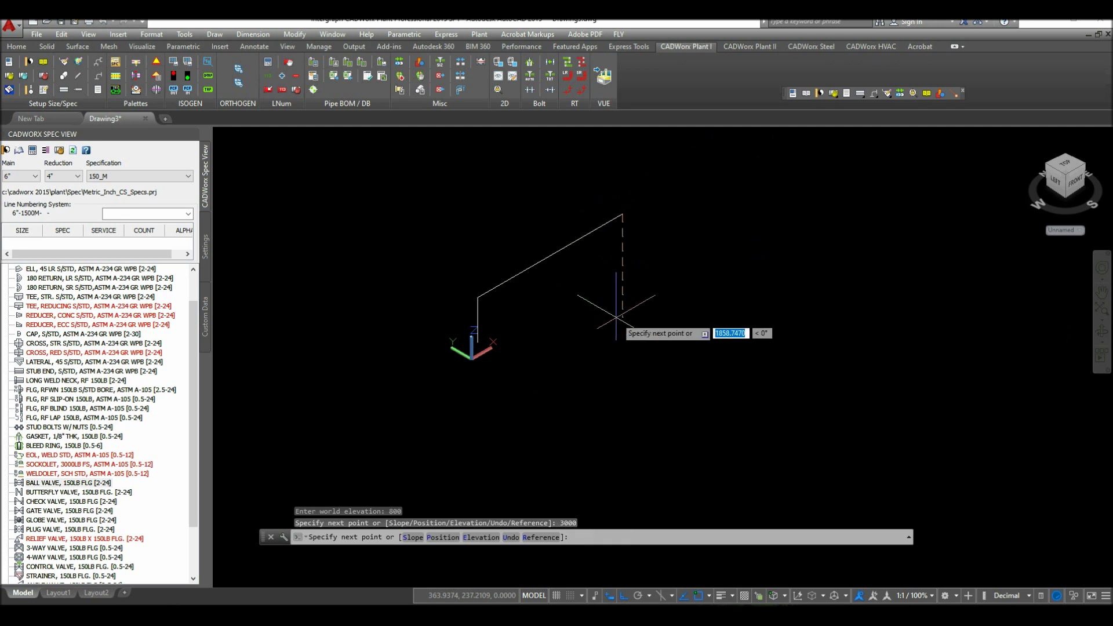
type("30")
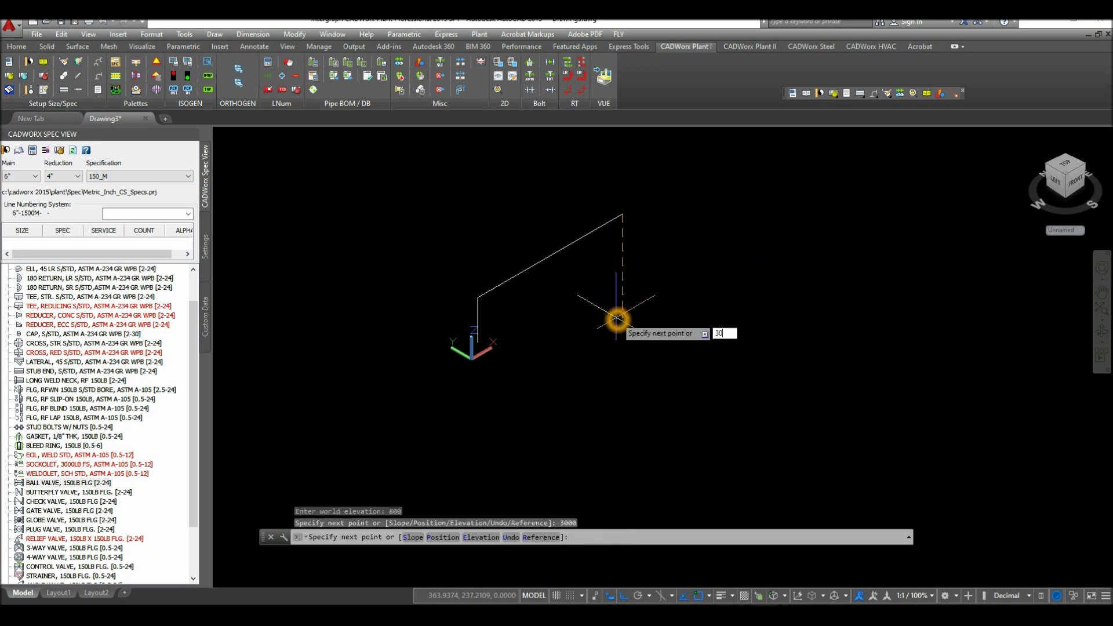
type("00")
key("Return")
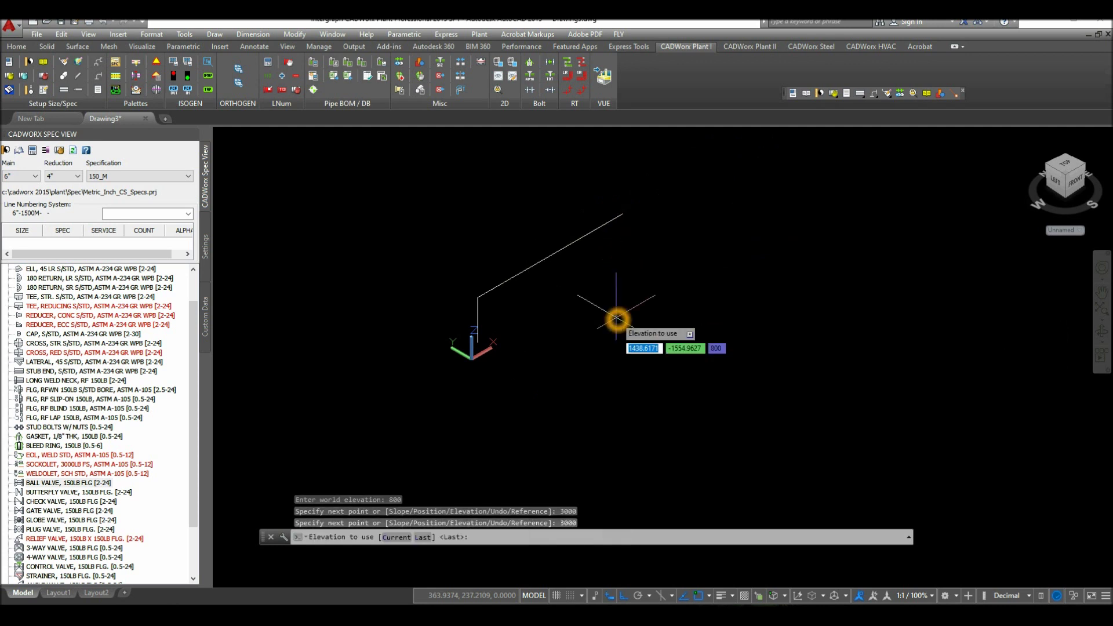
Step: Keep the current elevation, add two 4000 legs, and end the route
left_click(404, 542)
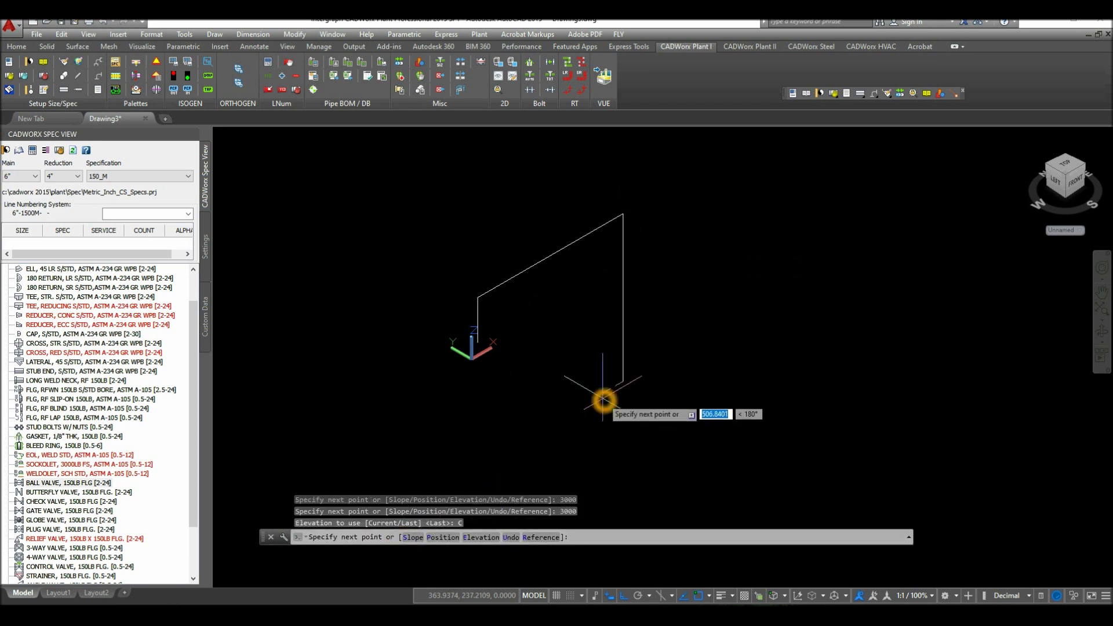
scroll(630, 403, "down", 2)
middle_click_drag(631, 403, 512, 389)
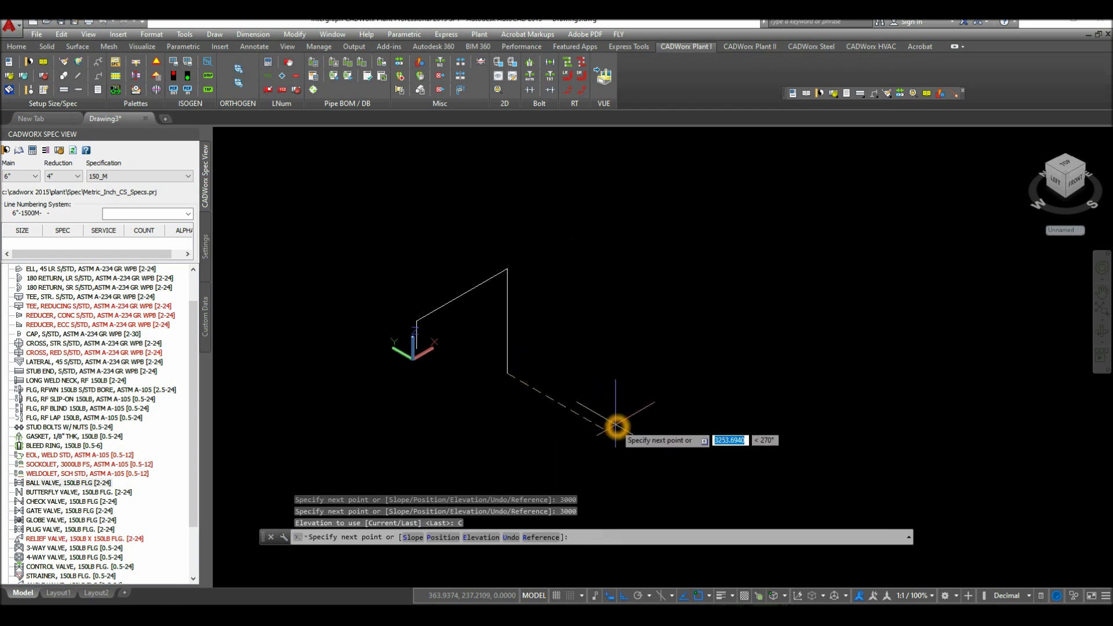
type("4000")
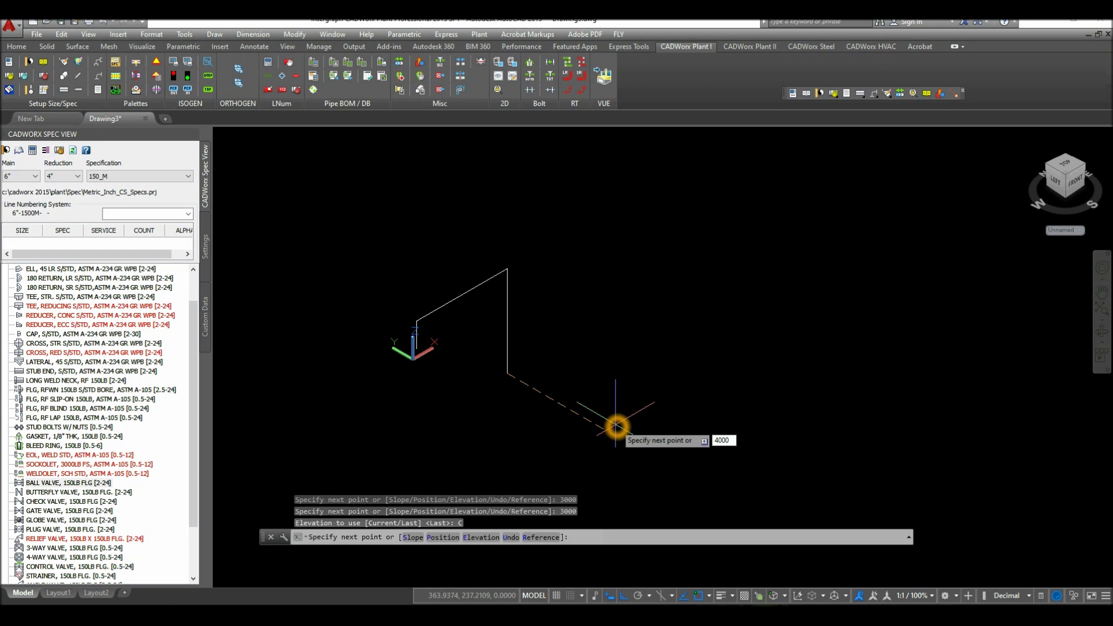
key("Return")
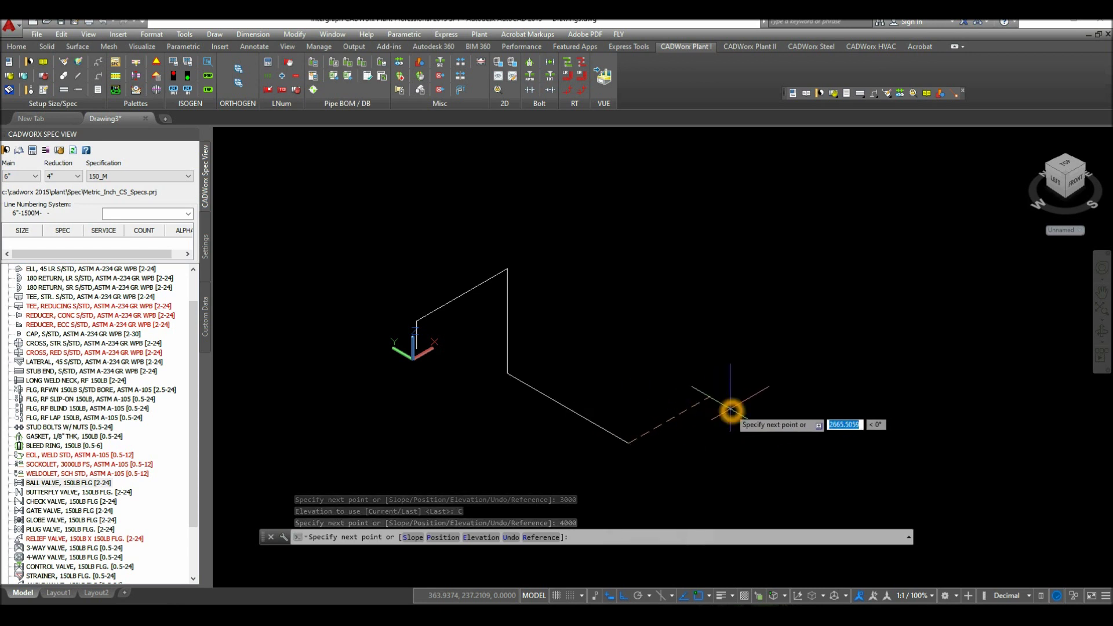
type("4000")
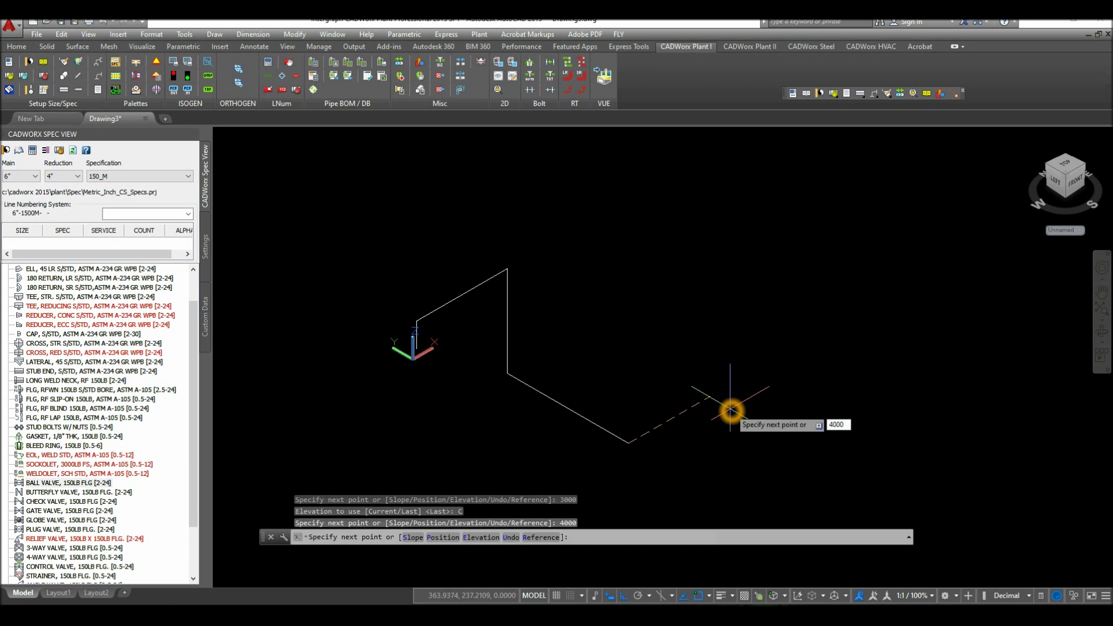
key("Return")
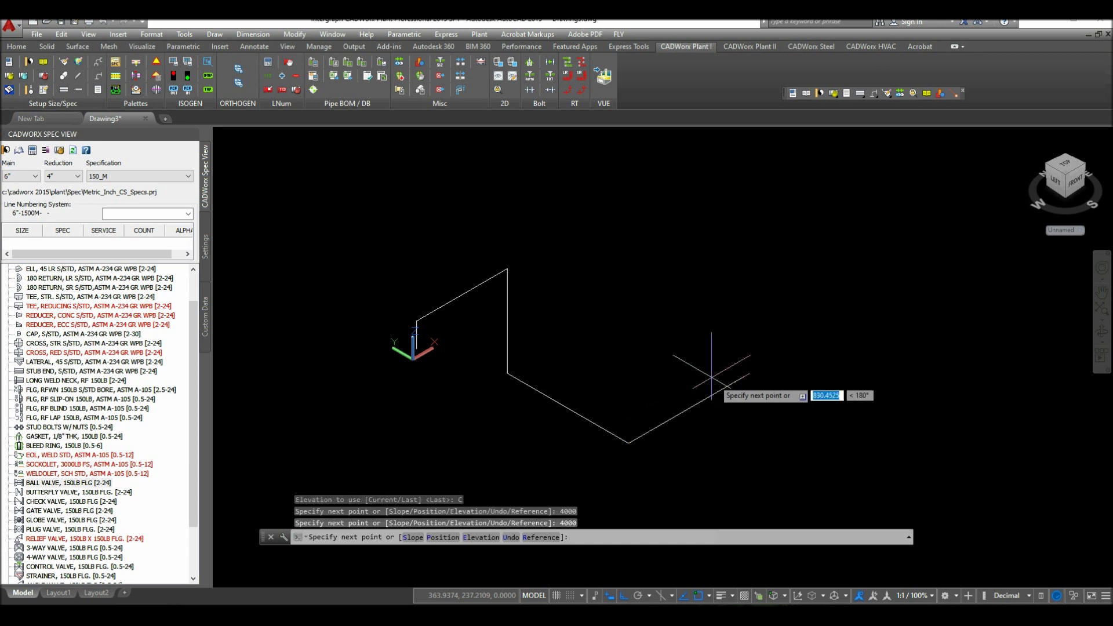
right_click(707, 372)
left_click(748, 370)
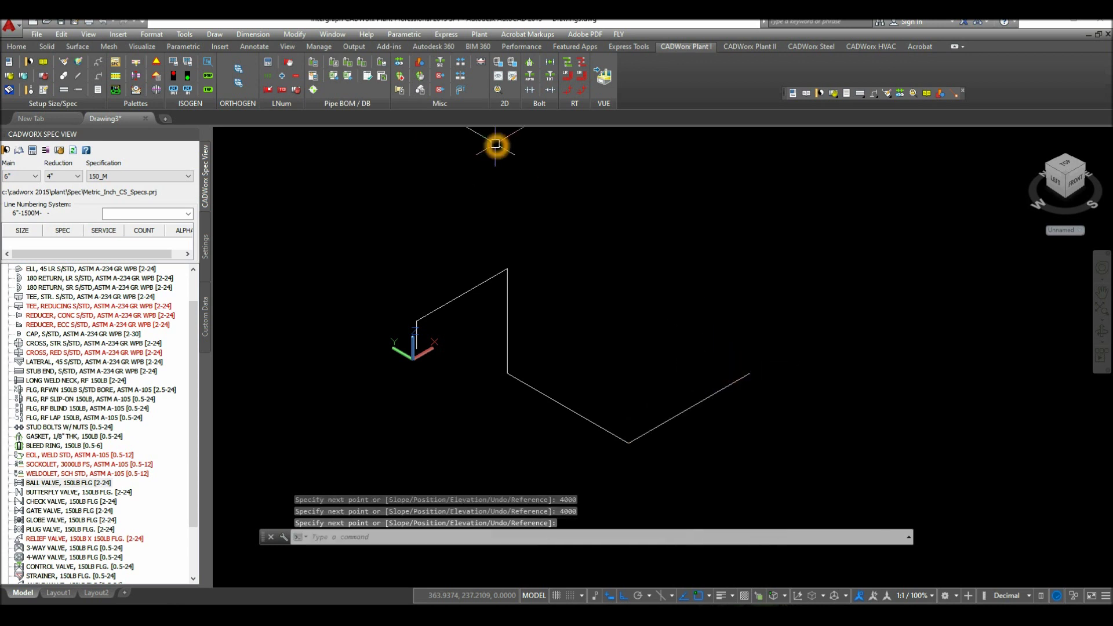
Step: Convert the centreline polyline into 6-inch pipe with long-radius elbows (ROUTEBWLR)
left_click(568, 77)
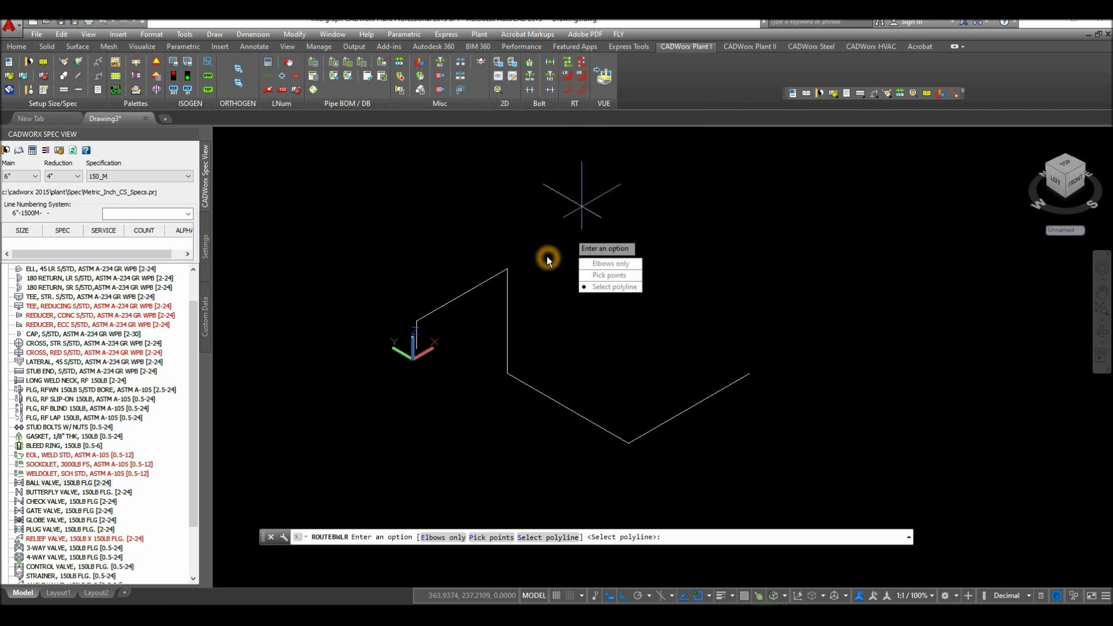
left_click(602, 286)
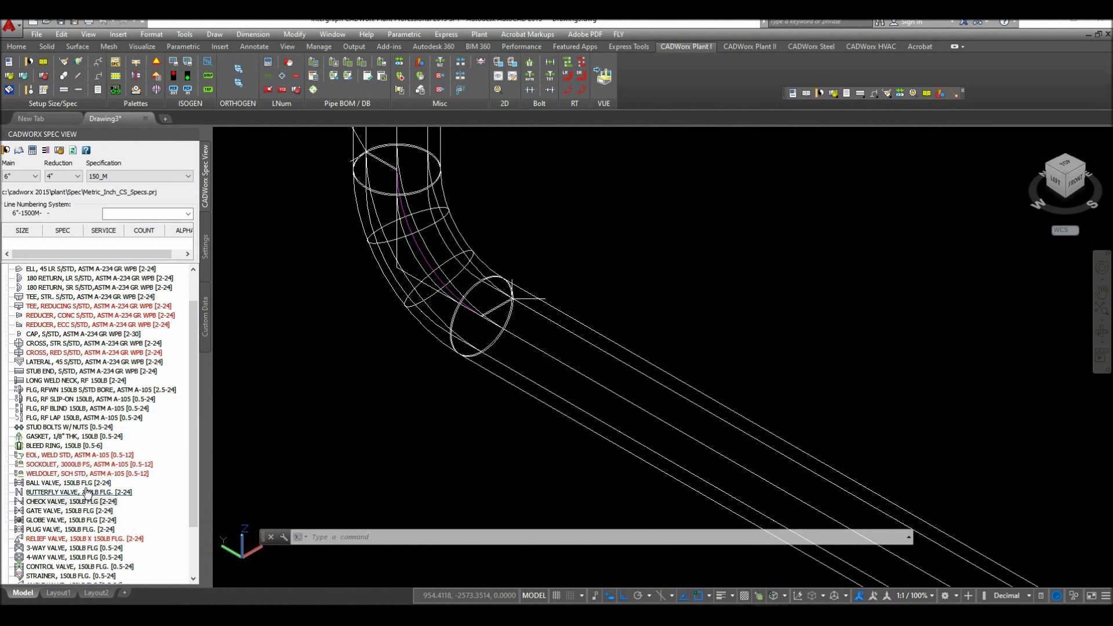
Step: Insert a 150LB flanged check valve on the pipe just after the elbow
left_click(478, 327)
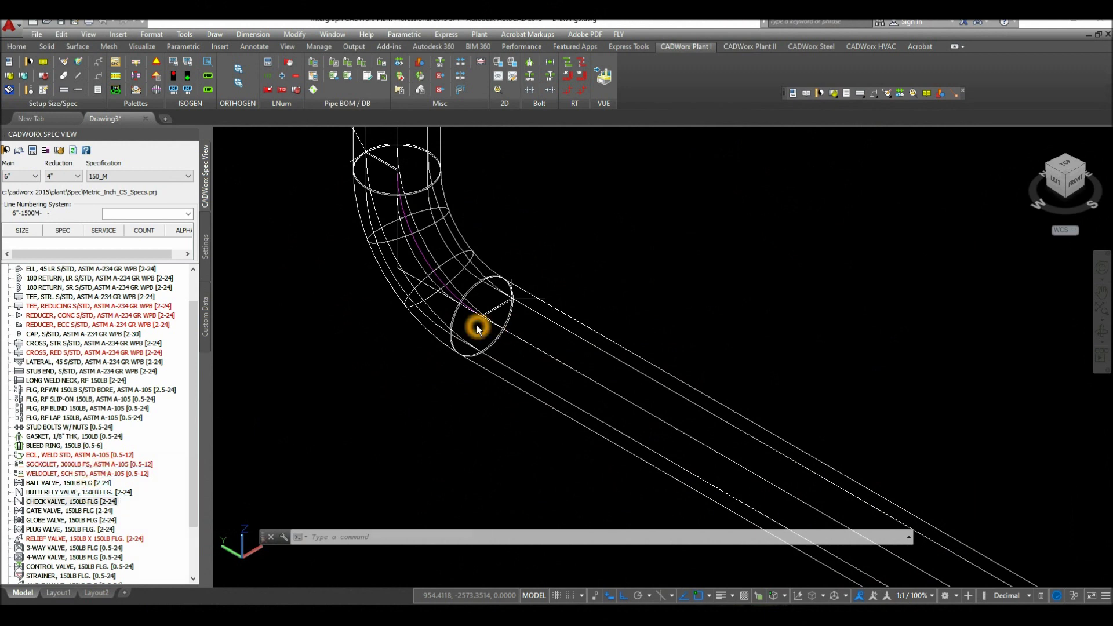
left_click(68, 508)
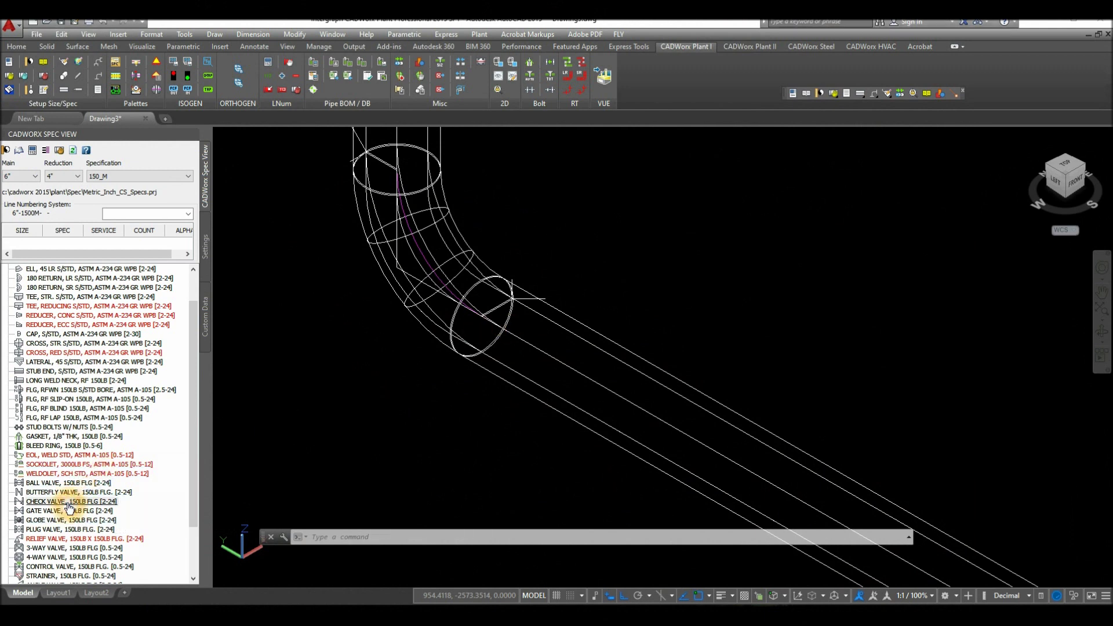
double_click(70, 507)
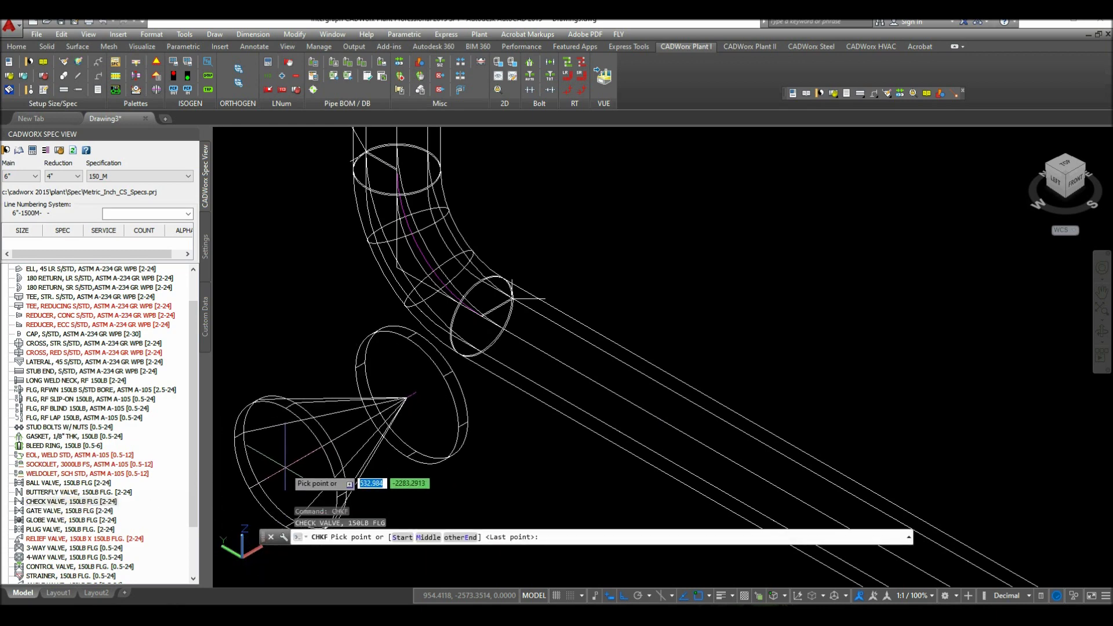
left_click(330, 447)
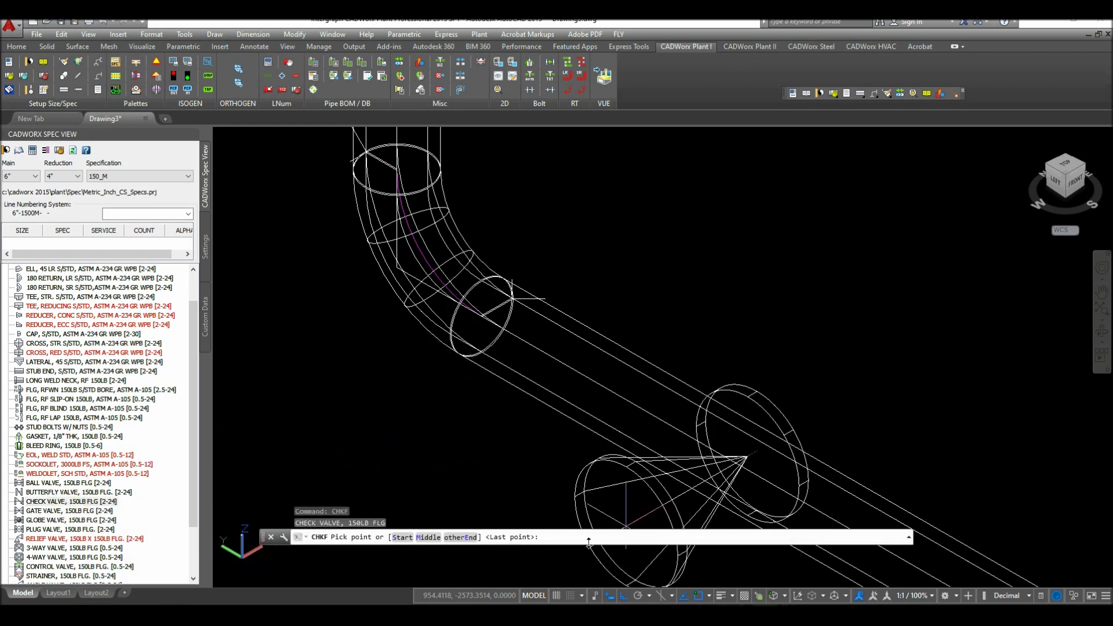
left_click(462, 538)
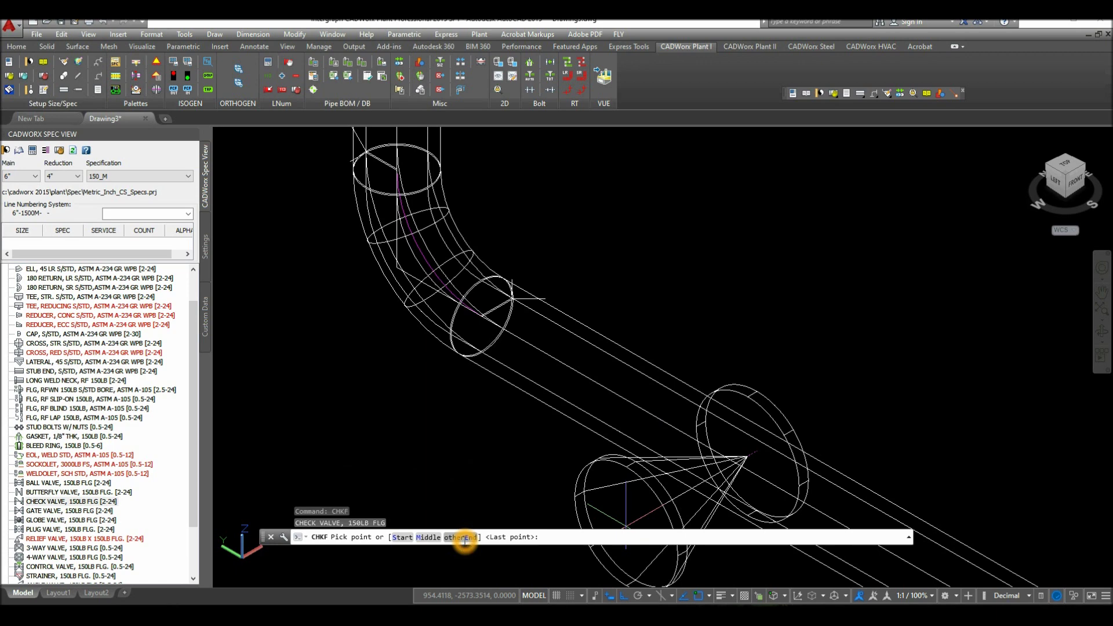
left_click(503, 360)
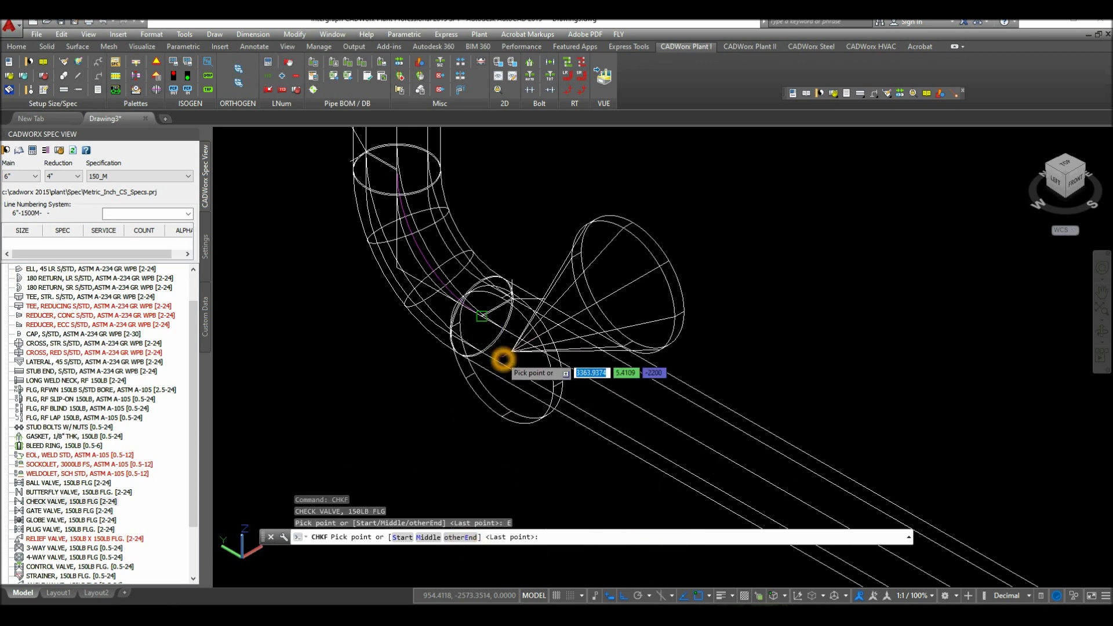
left_click(590, 400)
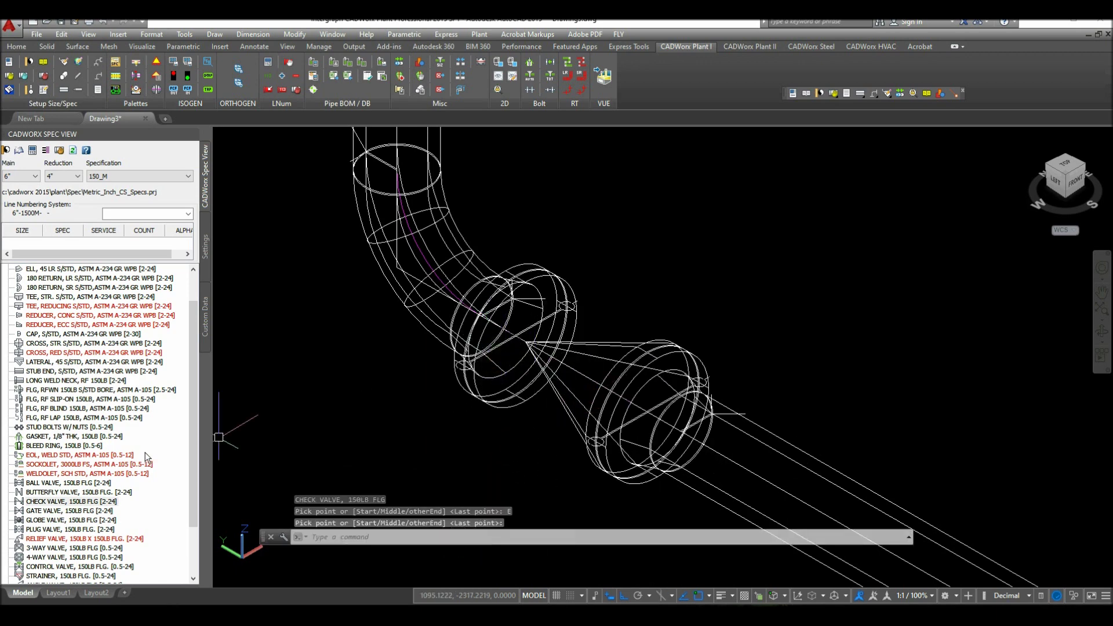
Step: Place a 150LB flanged ball valve beside the check valve, cutting back downstream
left_click(69, 482)
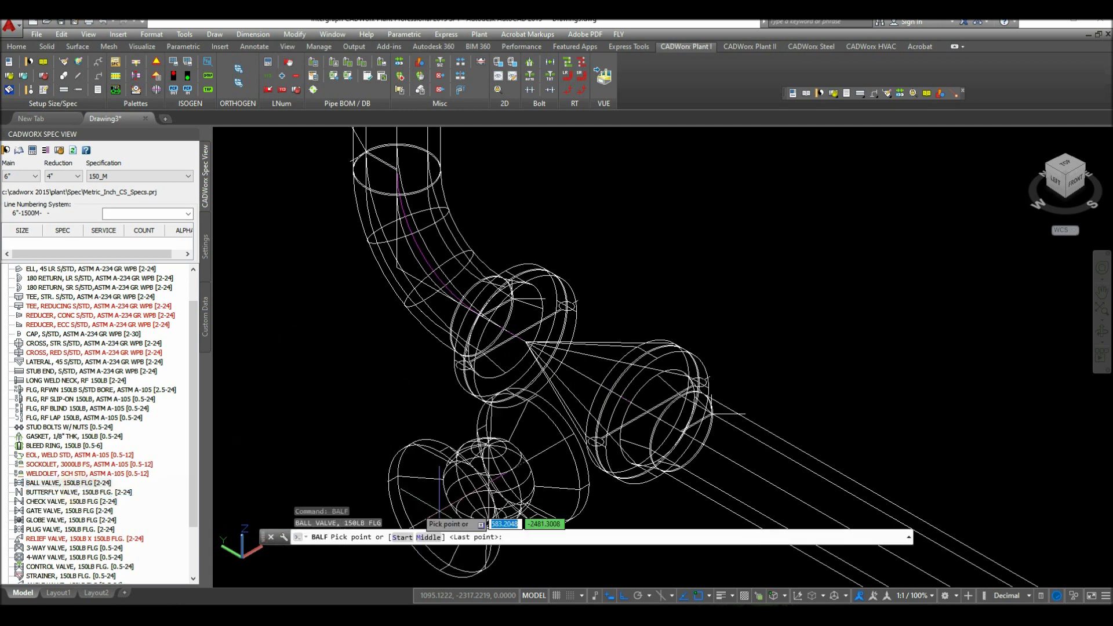
scroll(487, 455, "up", 8)
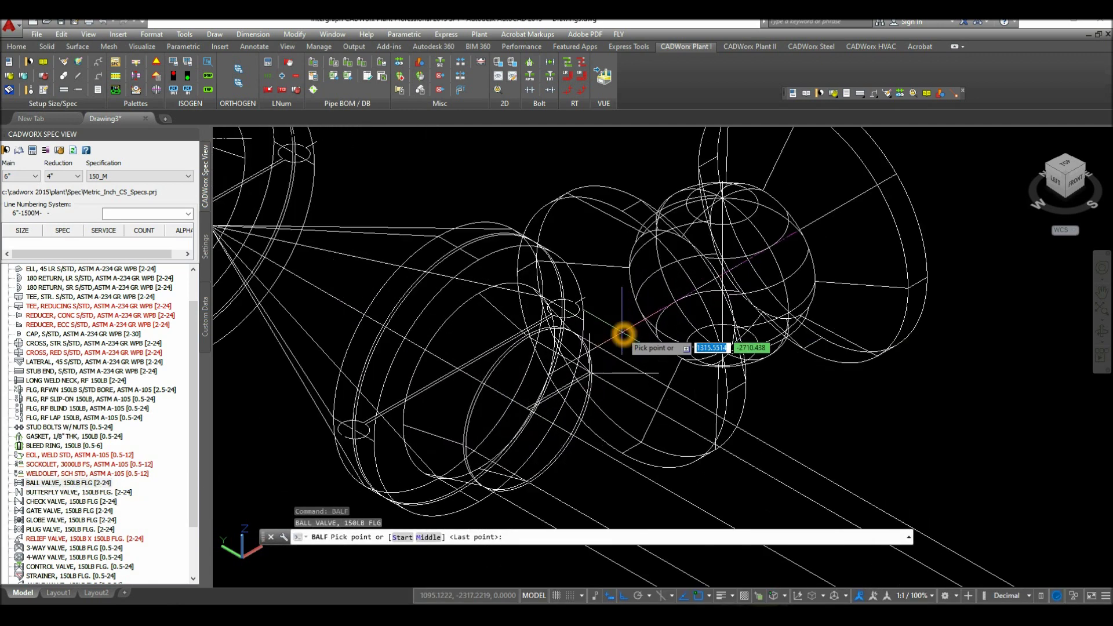
middle_click_drag(623, 334, 618, 390)
left_click(495, 349)
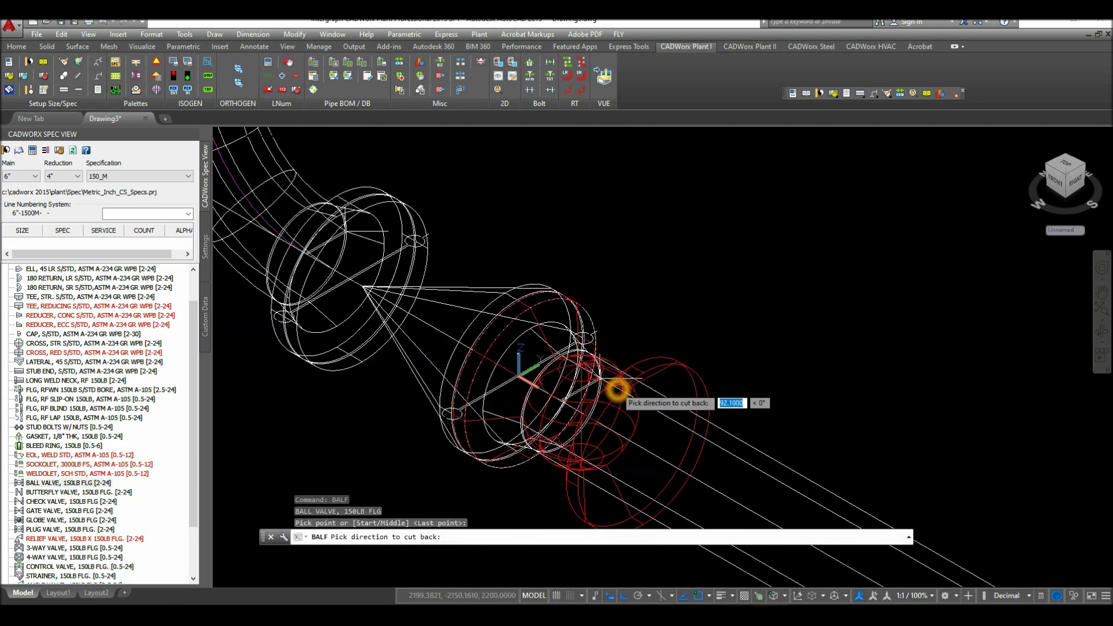
scroll(616, 390, "down", 3)
middle_click_drag(725, 459, 585, 377)
scroll(586, 377, "down", 2)
scroll(553, 345, "down", 4)
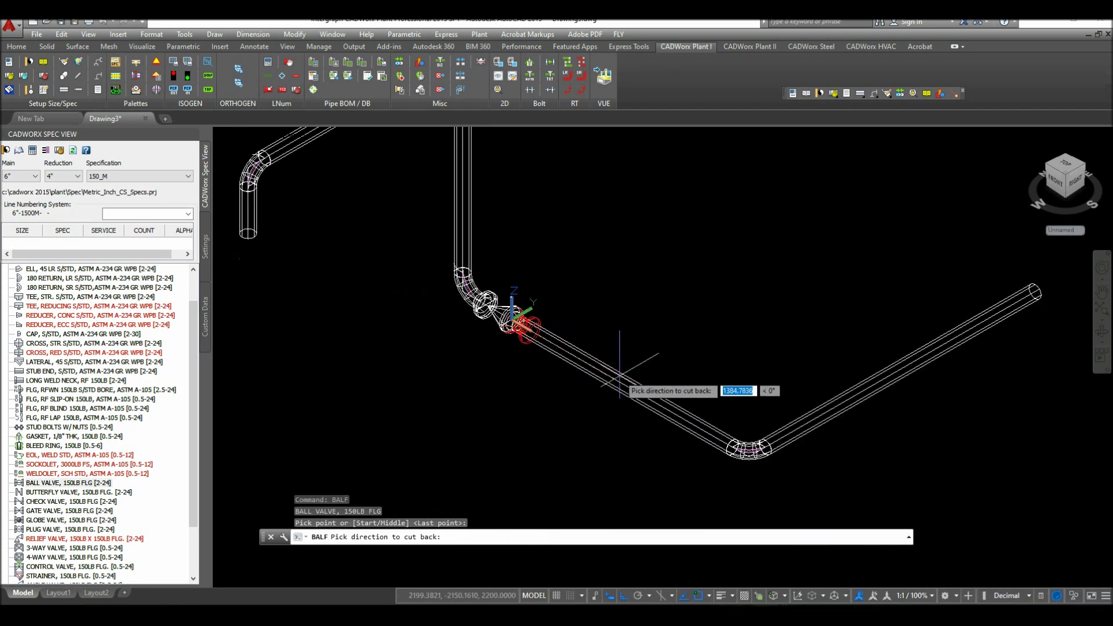
left_click(834, 480)
left_click(834, 480)
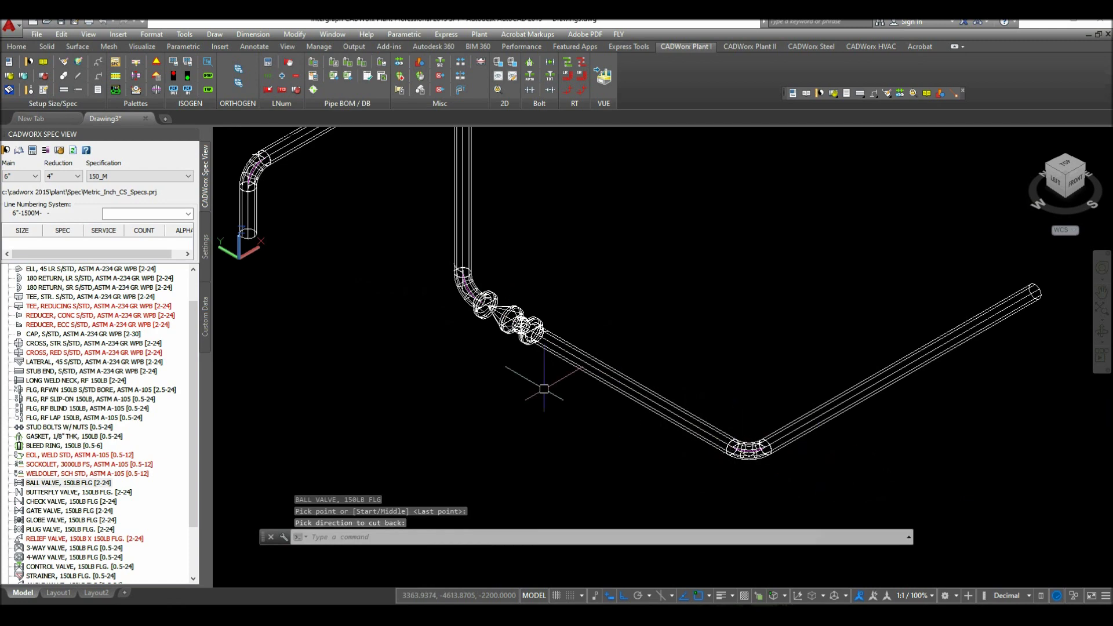
Step: Insert a 150LB flanged gate valve on the run
left_click(70, 513)
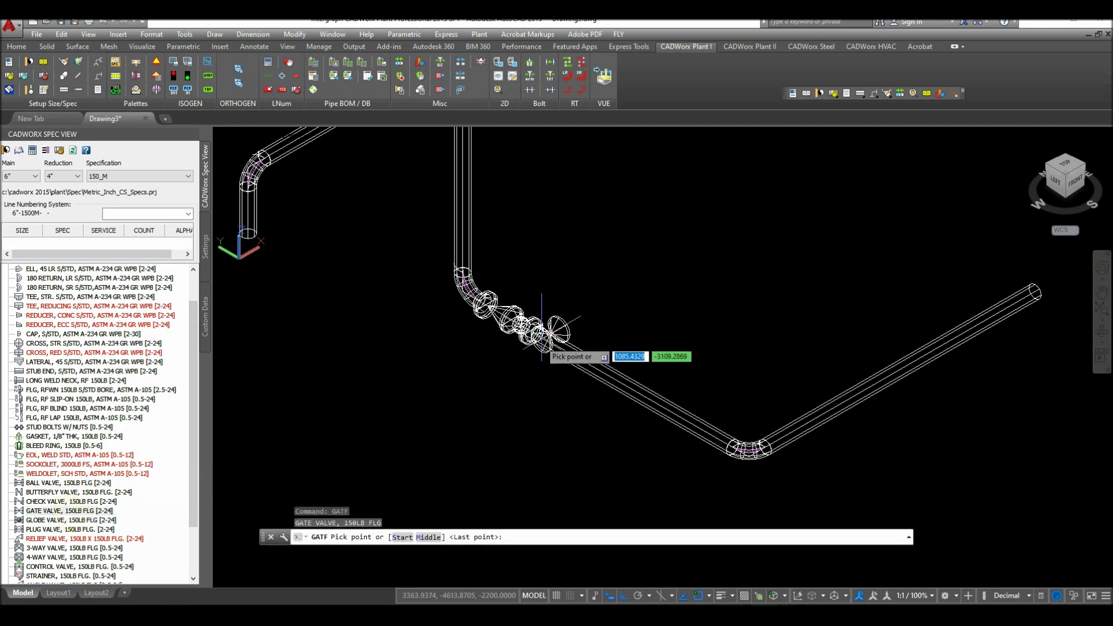
scroll(545, 336, "up", 5)
scroll(546, 336, "up", 5)
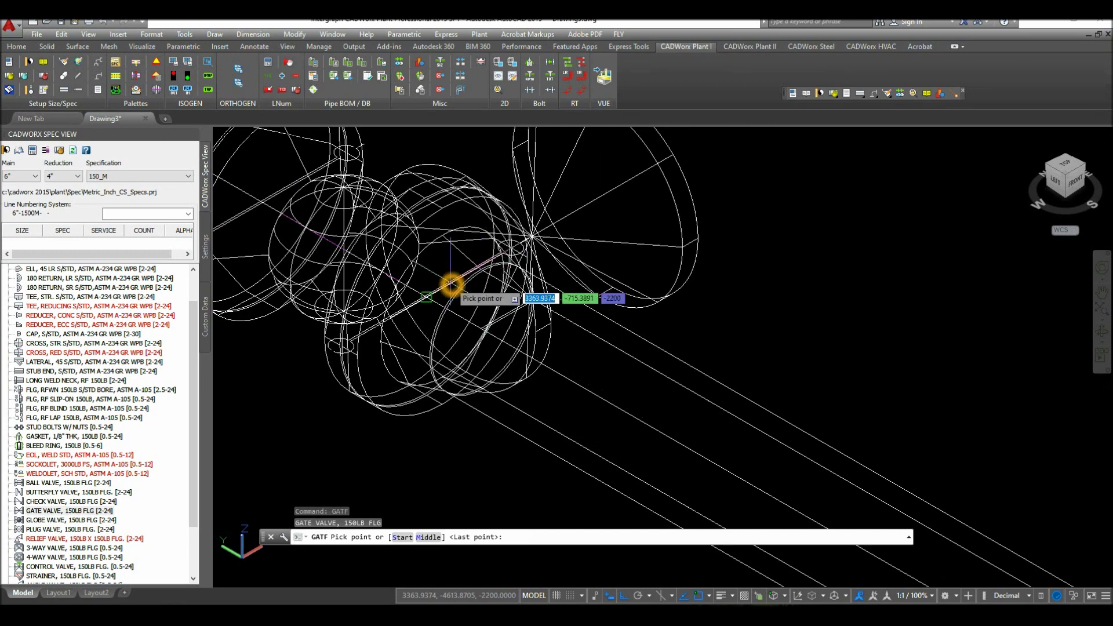
left_click(451, 285)
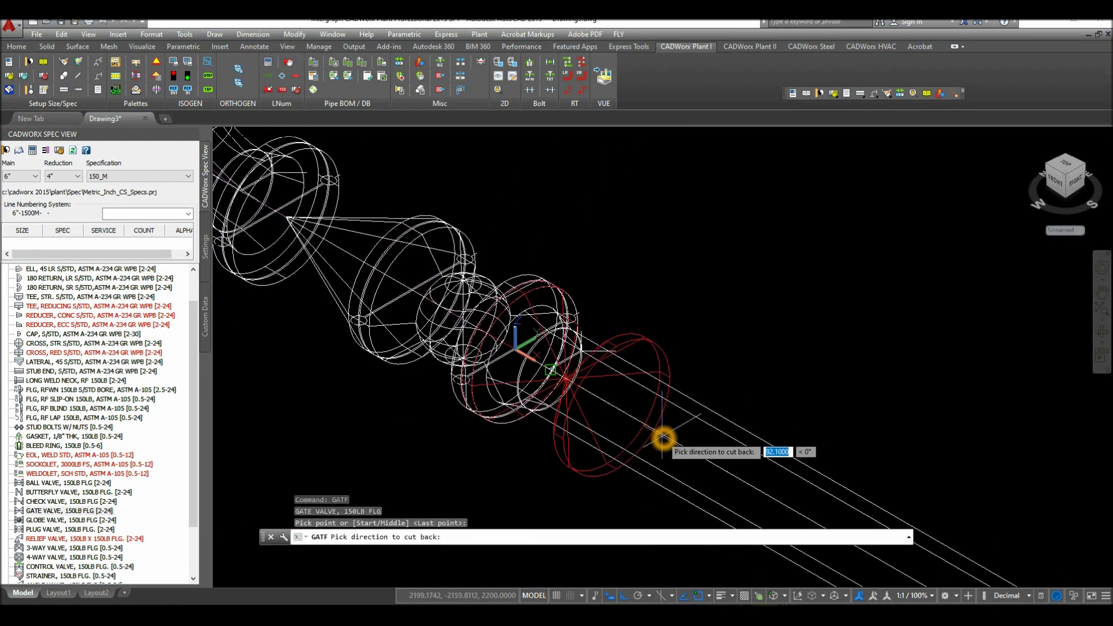
scroll(664, 437, "down", 3)
left_click(692, 453)
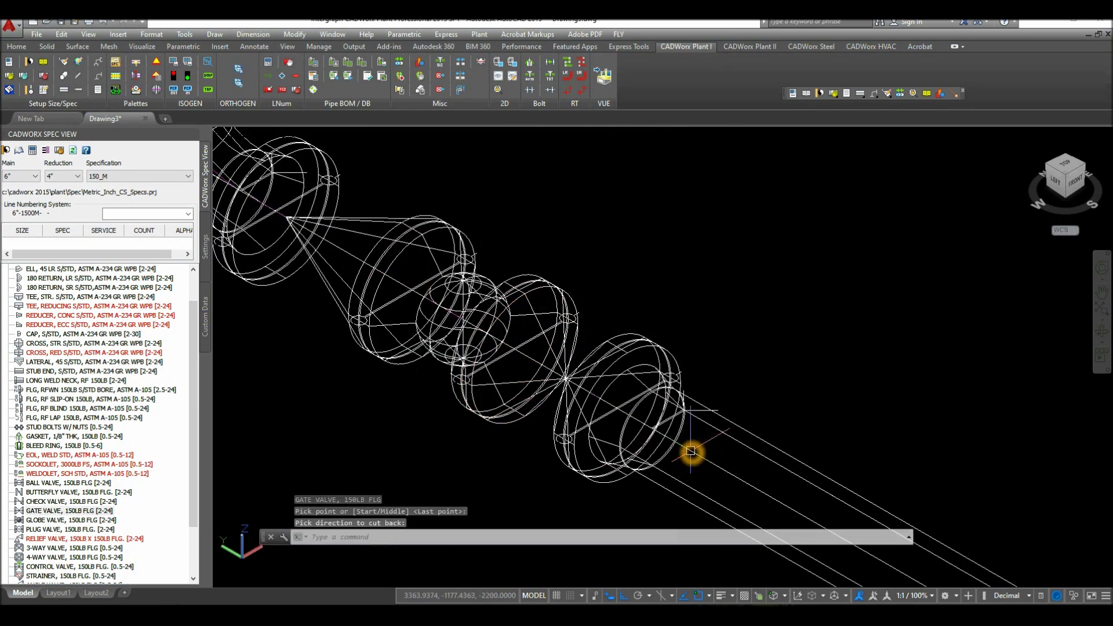
Step: Add another 150LB flanged ball valve inline on the run
left_click(52, 483)
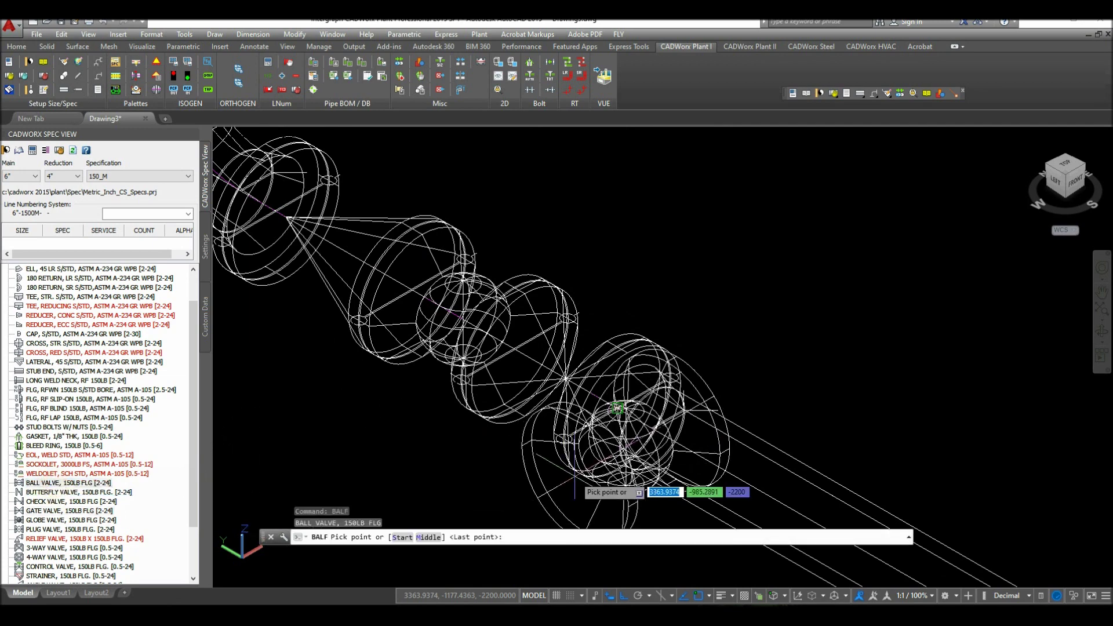
scroll(609, 464, "up", 4)
middle_click_drag(548, 395, 555, 376, "shift")
left_click(555, 376)
scroll(664, 420, "down", 6)
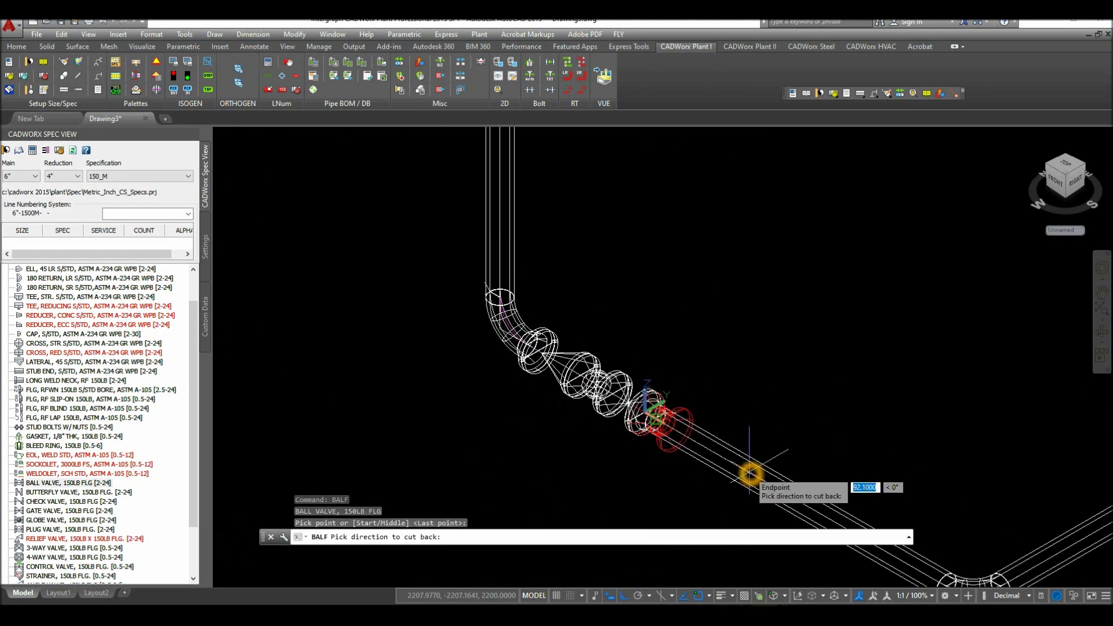
left_click(751, 475)
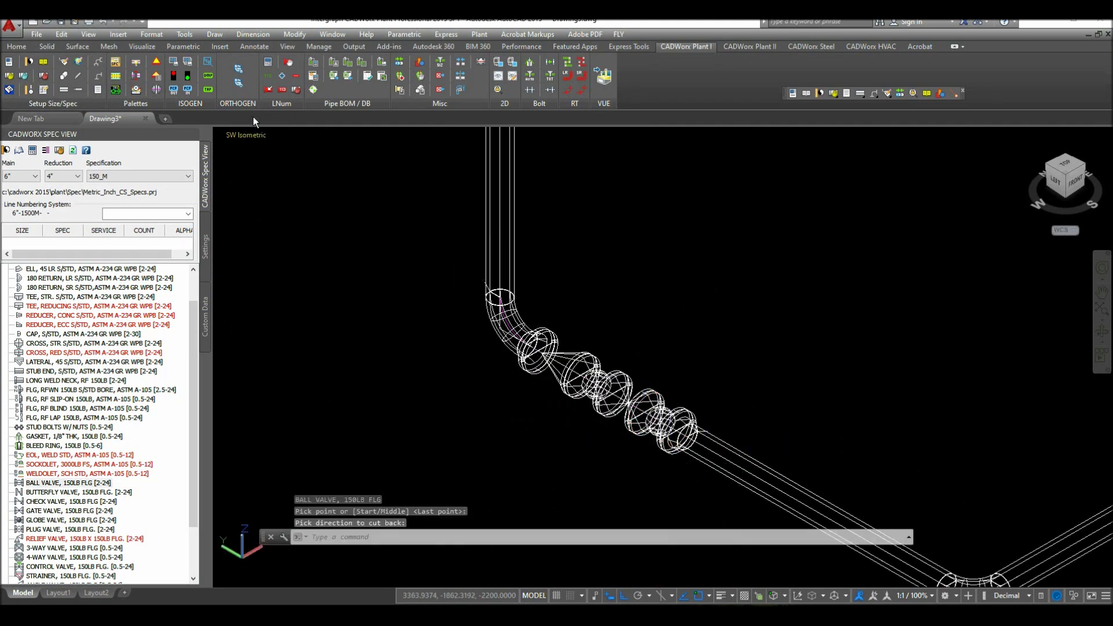
Step: Shade the model in the Conceptual visual style and orbit to view the whole route
left_click(282, 136)
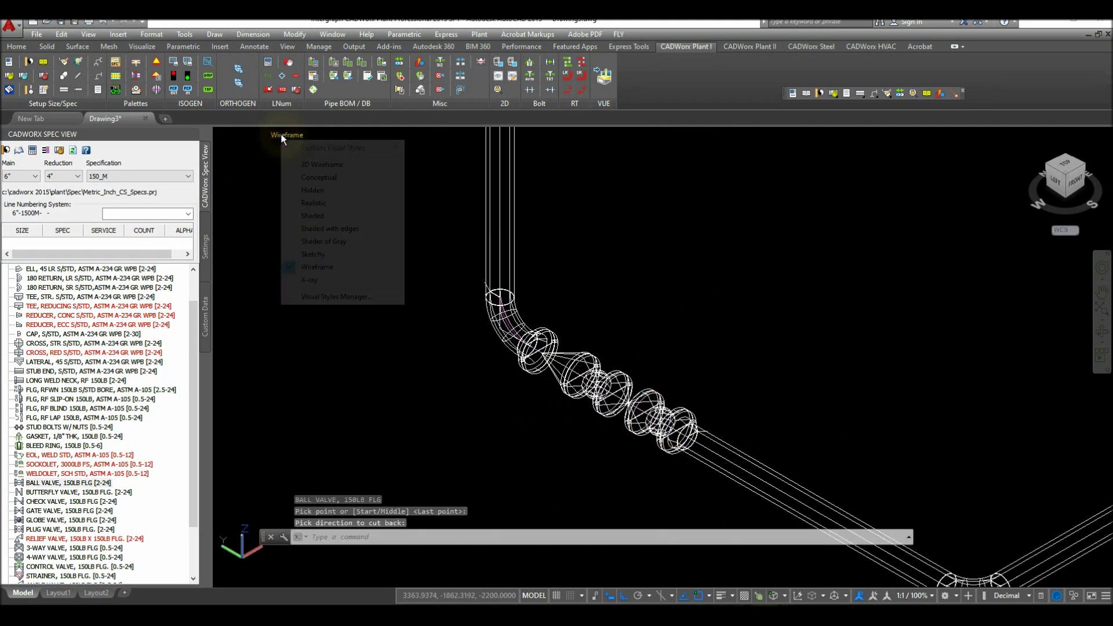
left_click(316, 178)
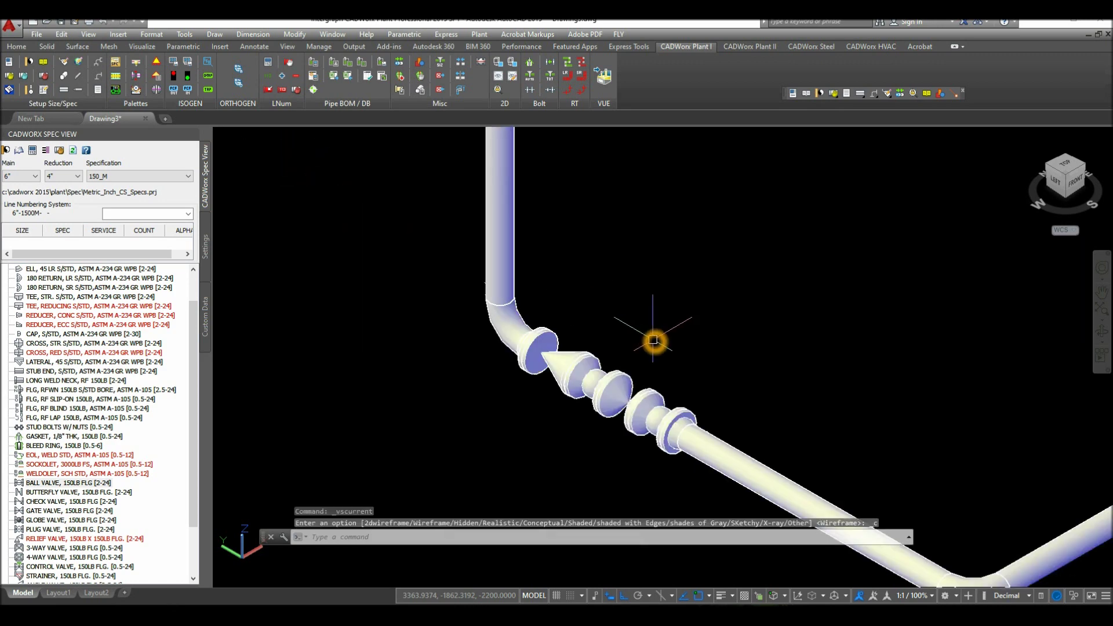
middle_click_drag(654, 342, 712, 392, "shift")
scroll(712, 392, "up", 5)
left_click(719, 404)
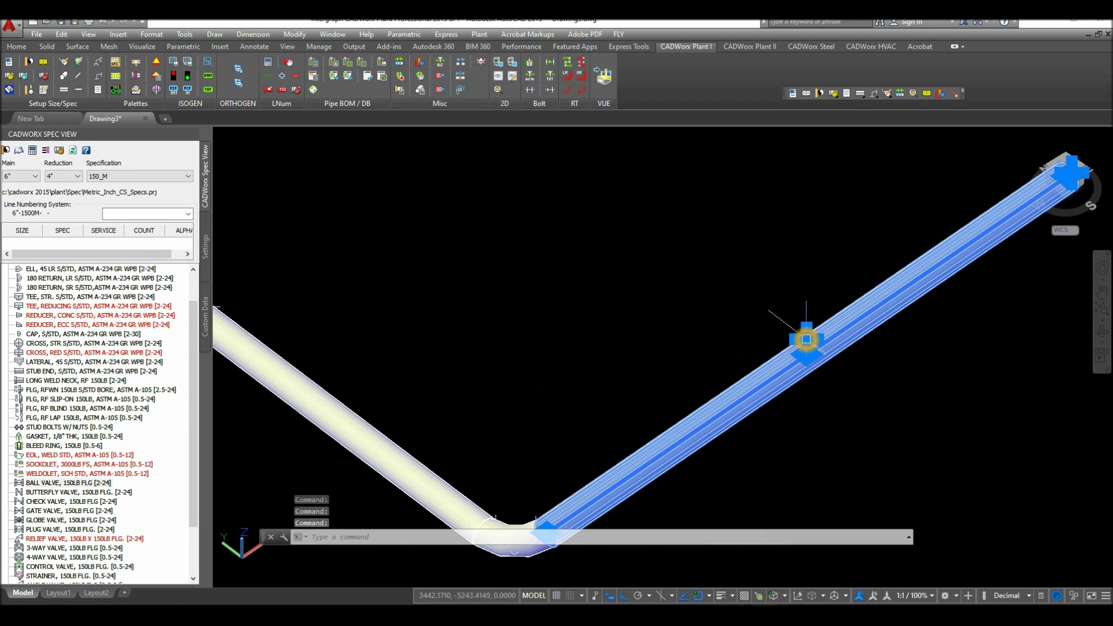
Step: Start a branch from the lower right pipe using a 6" Weld-O-Let from the O-Lets list
left_click(806, 339)
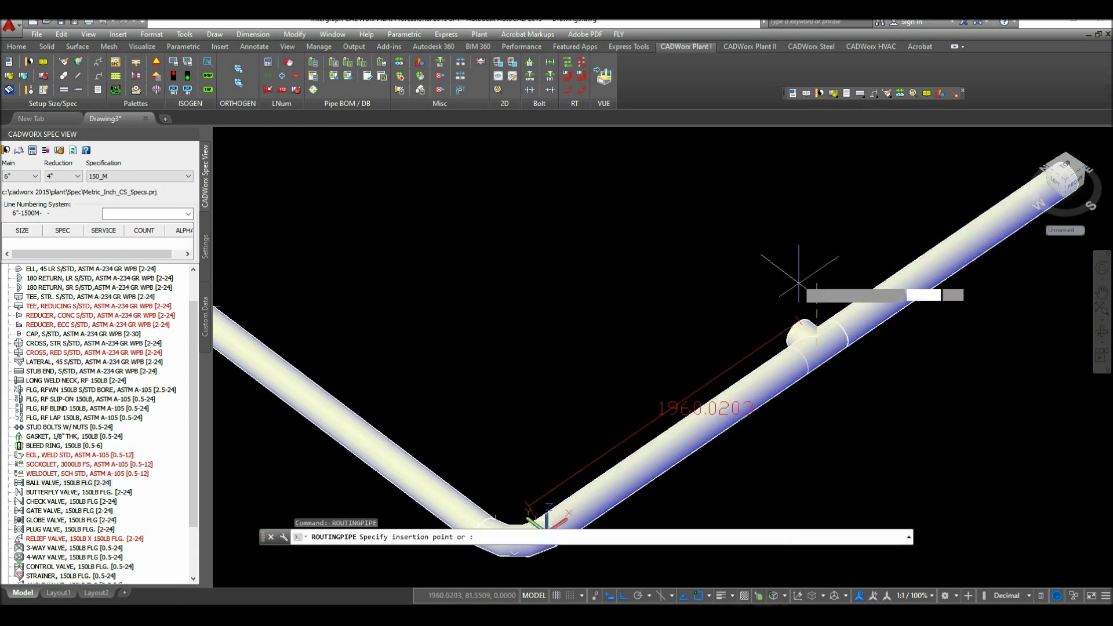
right_click(775, 259)
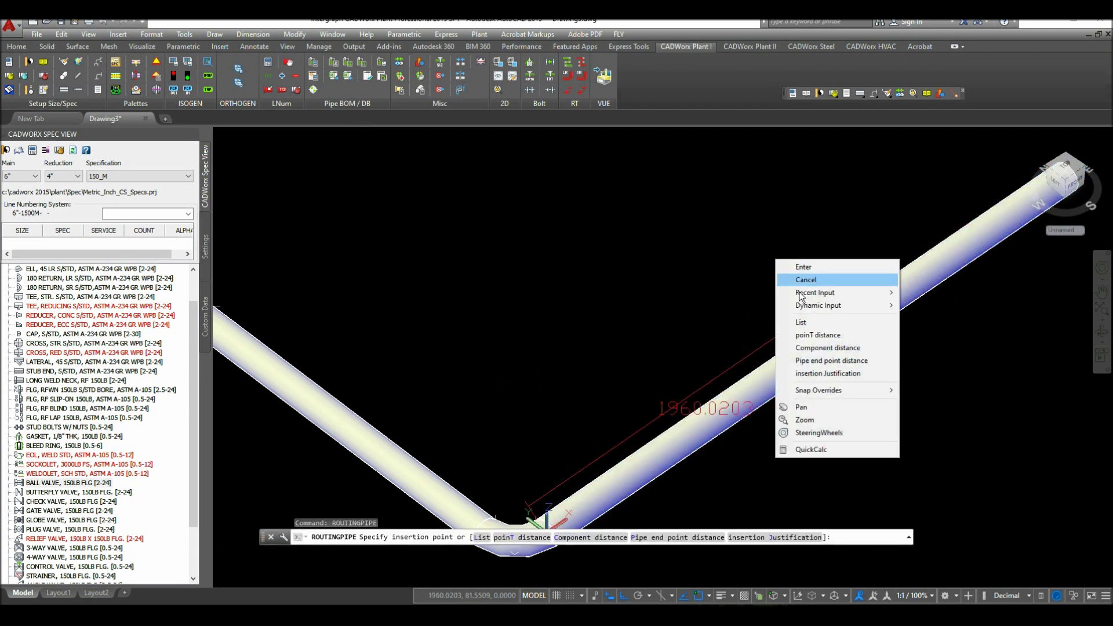
left_click(813, 325)
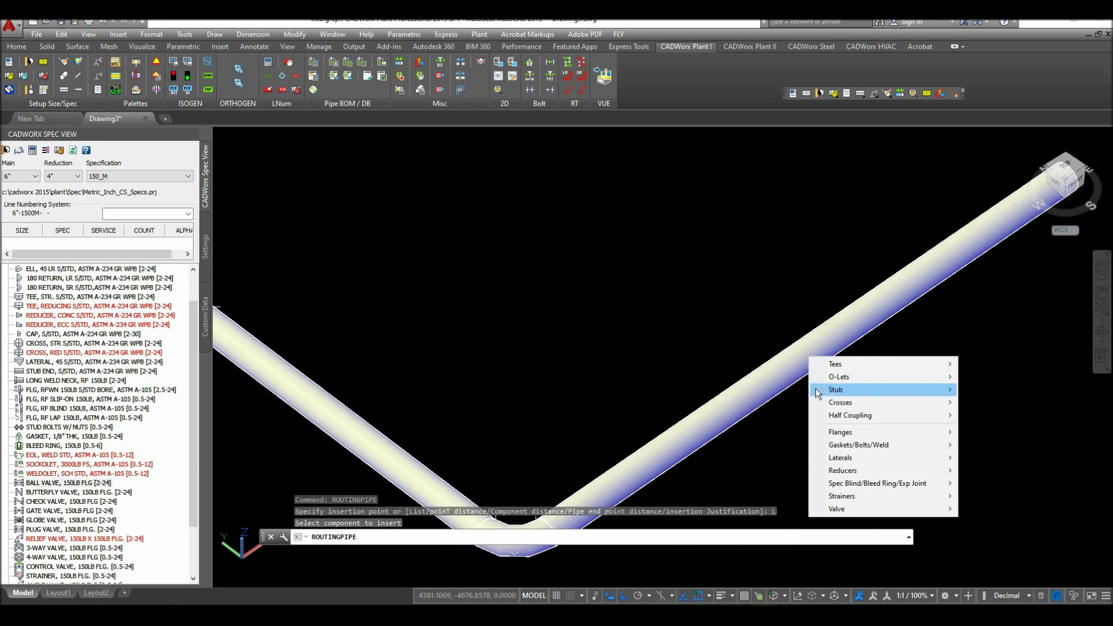
mouse_move(857, 377)
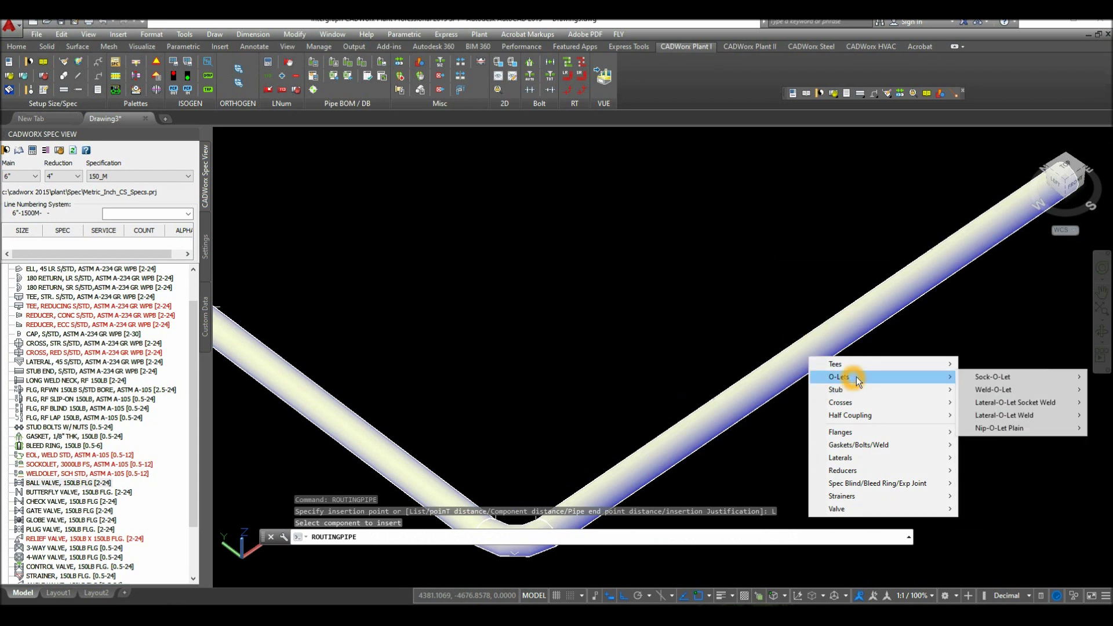
left_click(1008, 391)
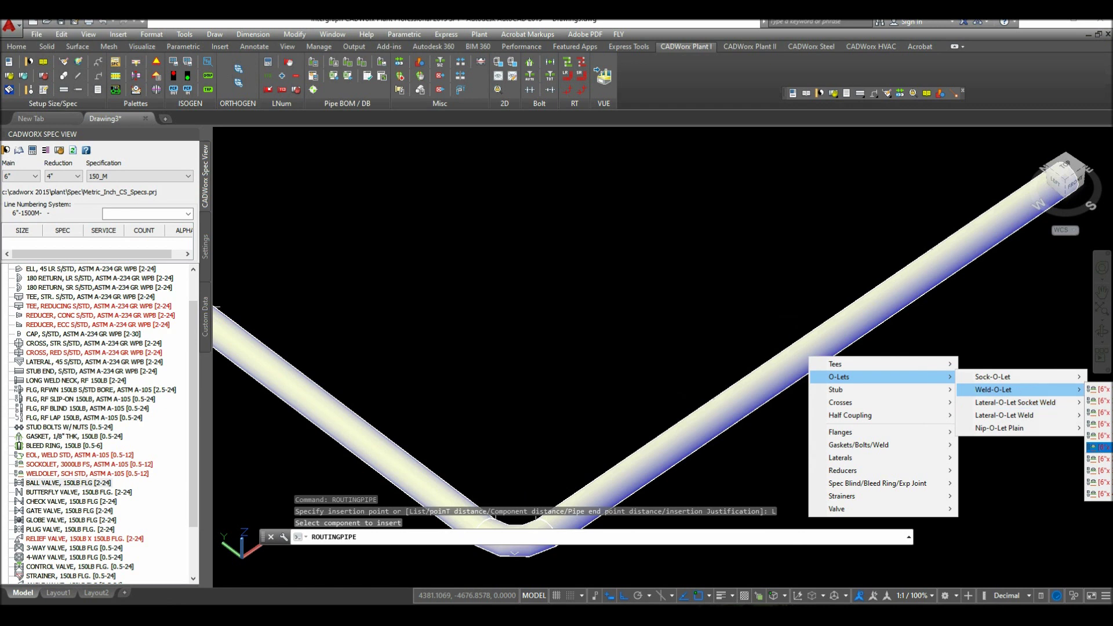
left_click(1097, 447)
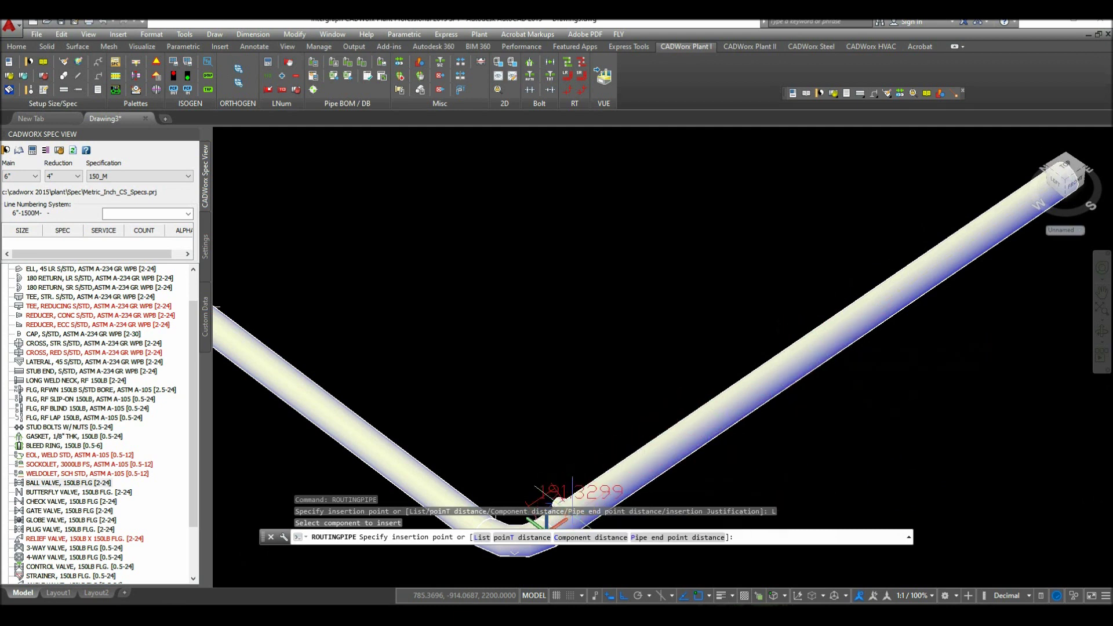
Step: Place the weldolet 800 from the pipe's elbow end and finish a short branch stub
left_click(524, 541)
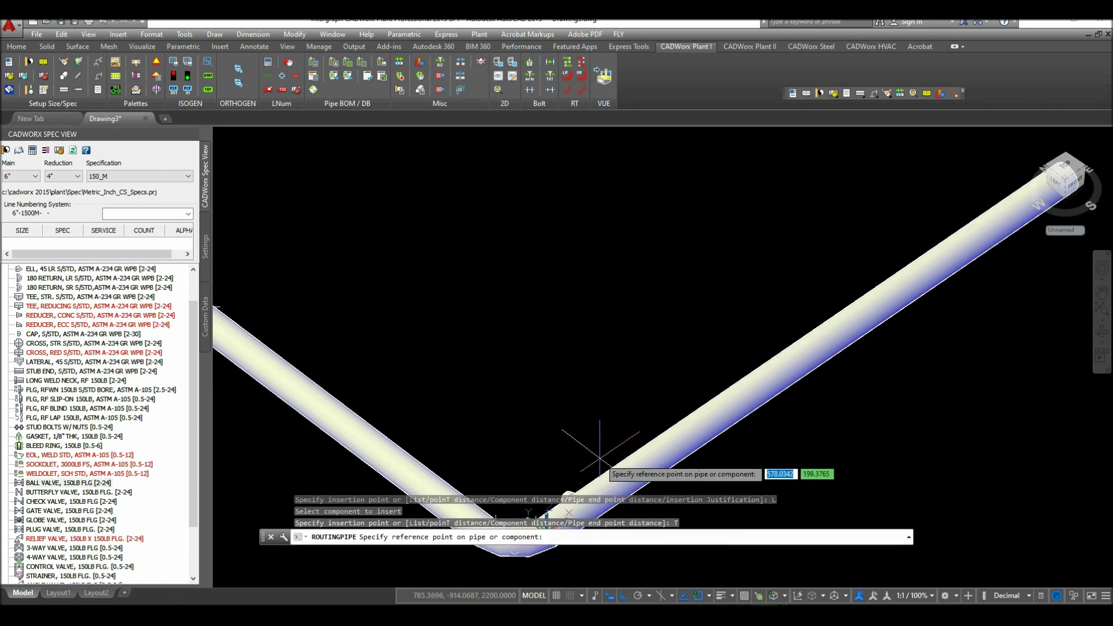
middle_click_drag(576, 443, 622, 361)
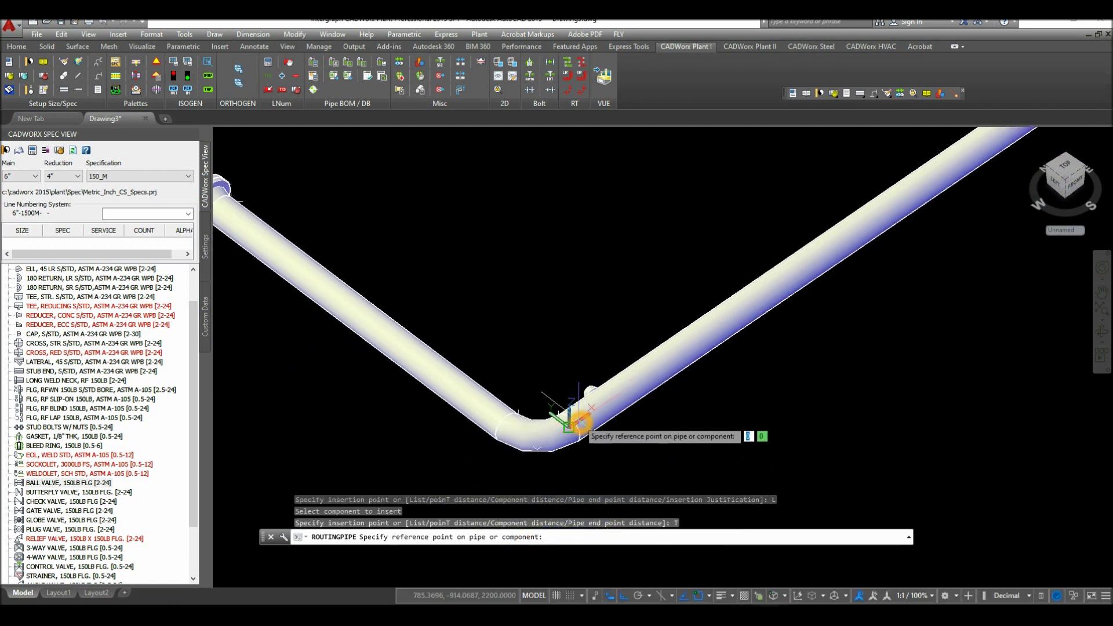
left_click(582, 422)
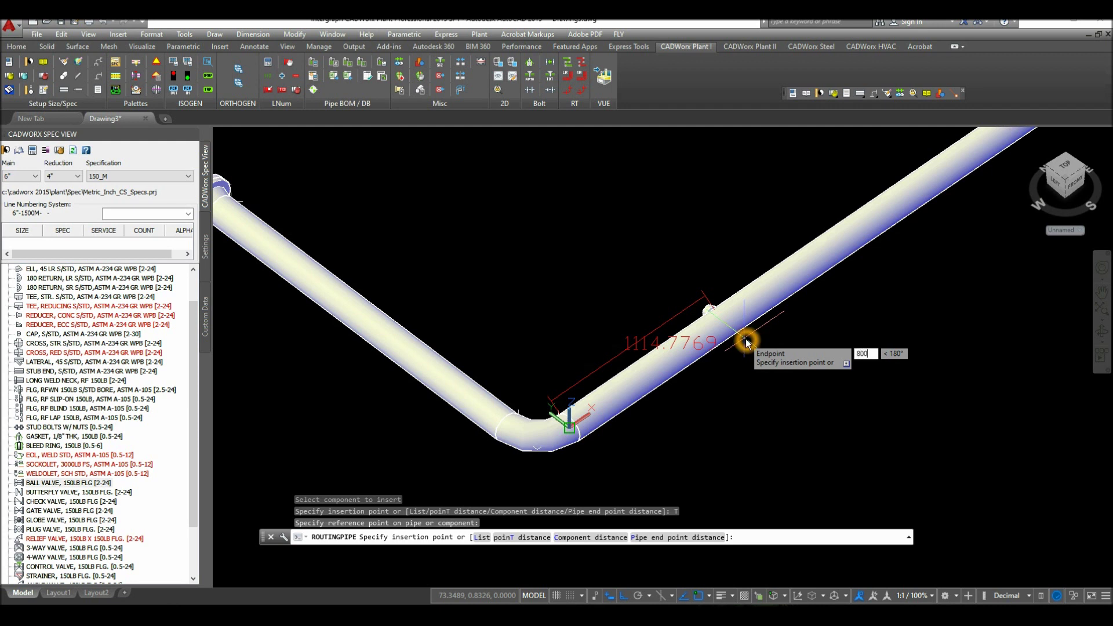
type("800")
key("Return")
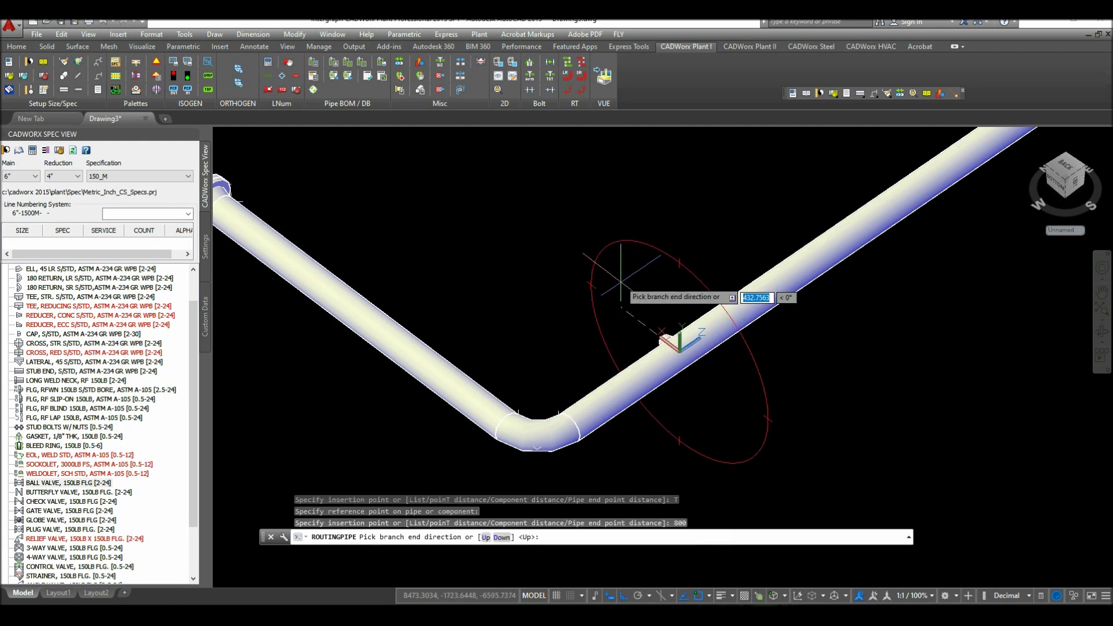
key("Return")
right_click(574, 246)
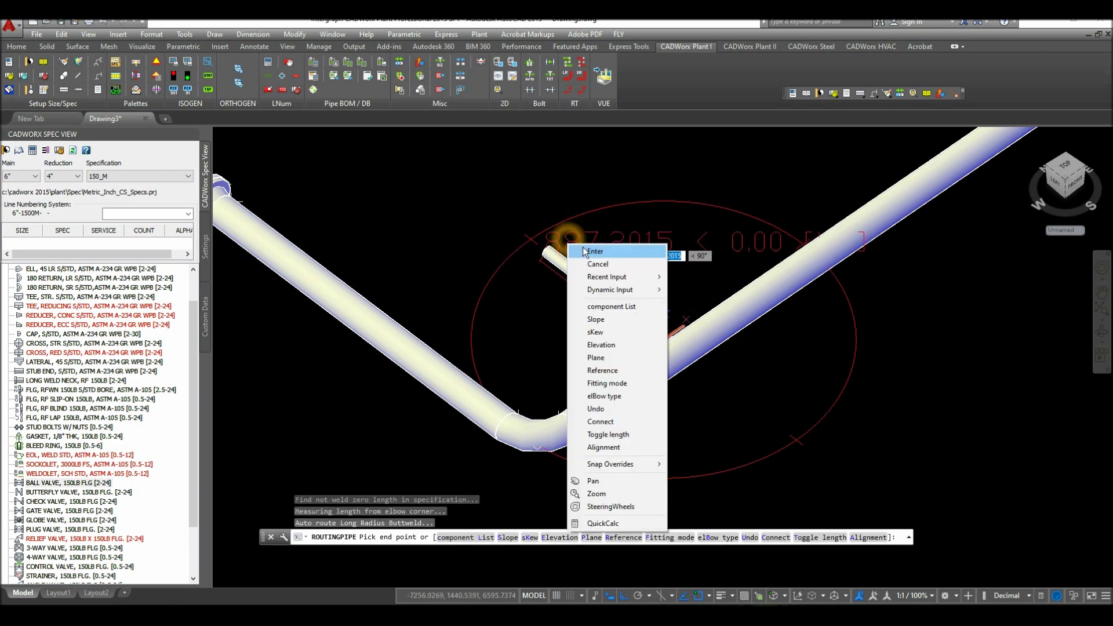
left_click(580, 251)
middle_click_drag(584, 247, 777, 455)
scroll(765, 350, "down", 2)
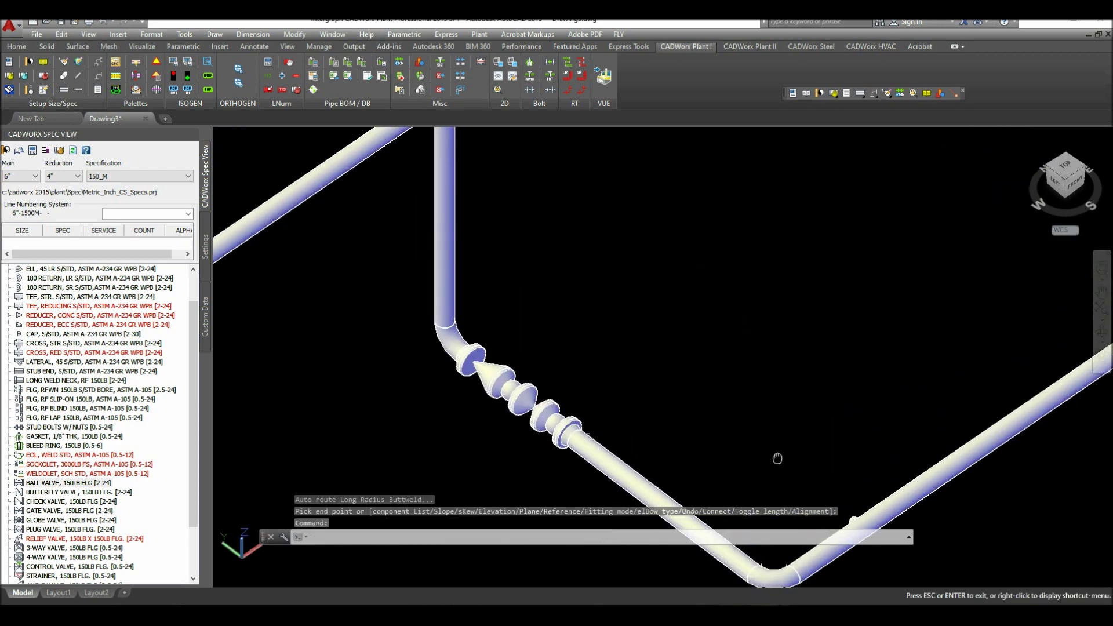
Step: Start a branch on the vertical pipe above the elbow and choose a Weld-O-Let size
left_click(454, 268)
left_click(454, 267)
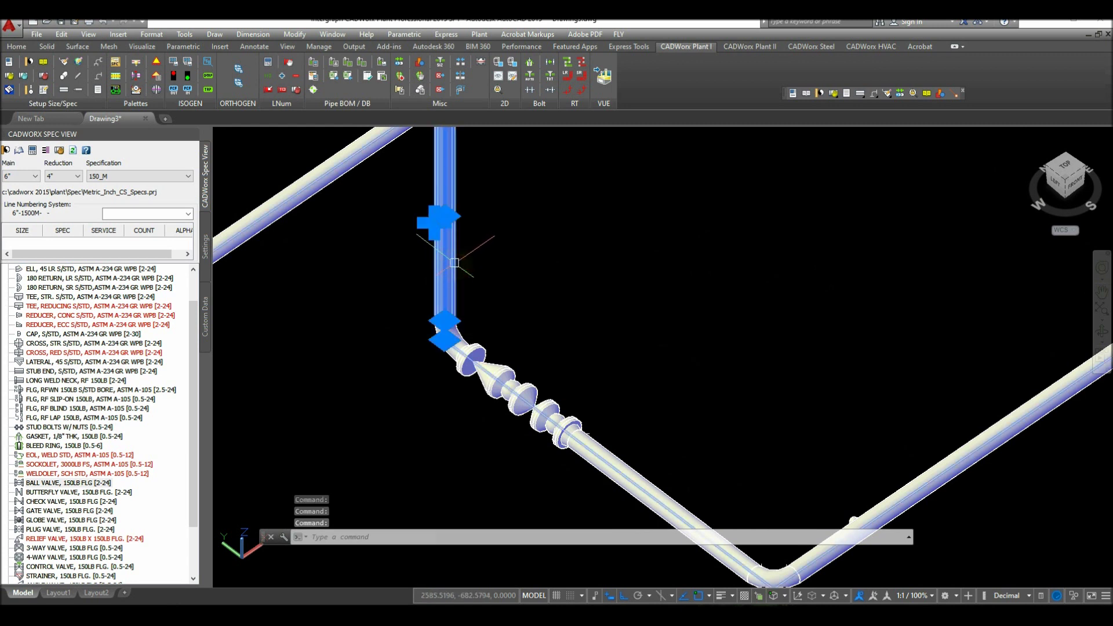
left_click(435, 222)
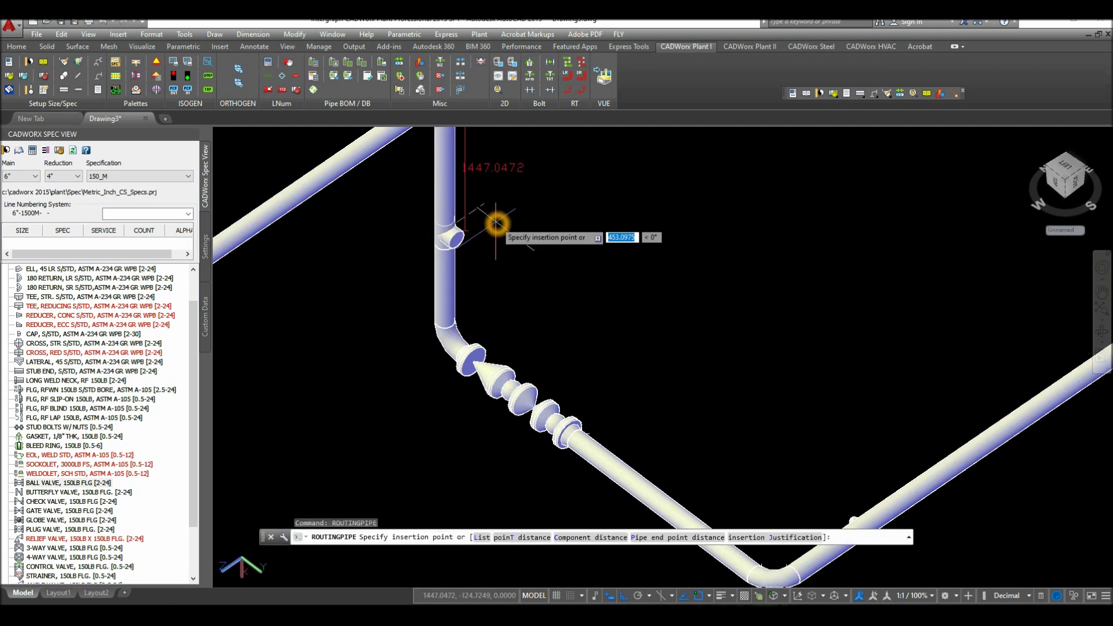
right_click(496, 222)
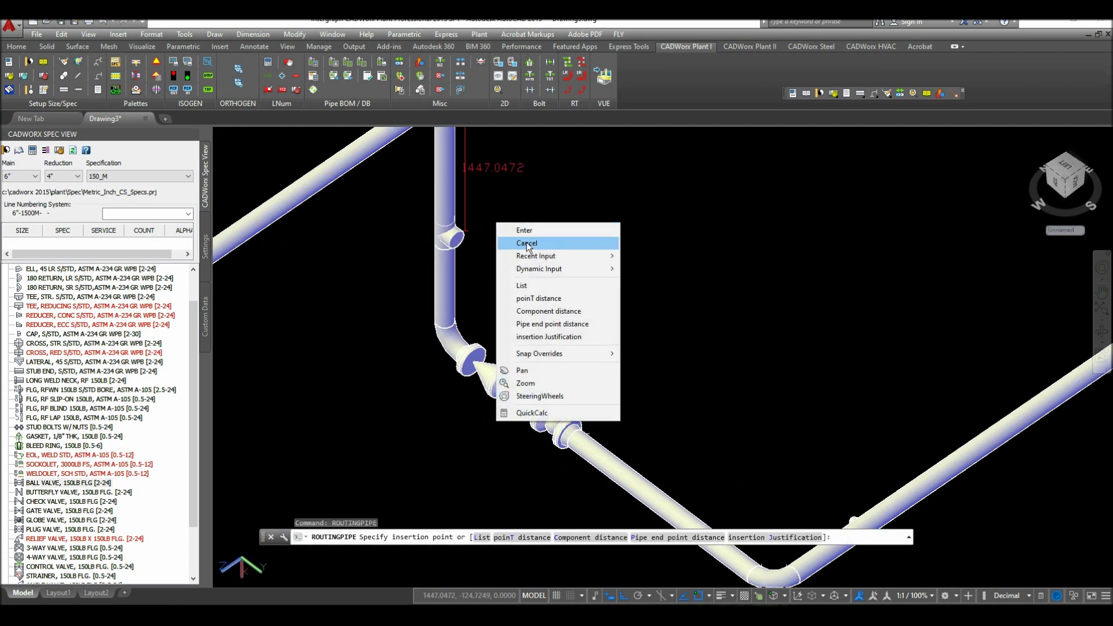
left_click(528, 286)
mouse_move(470, 239)
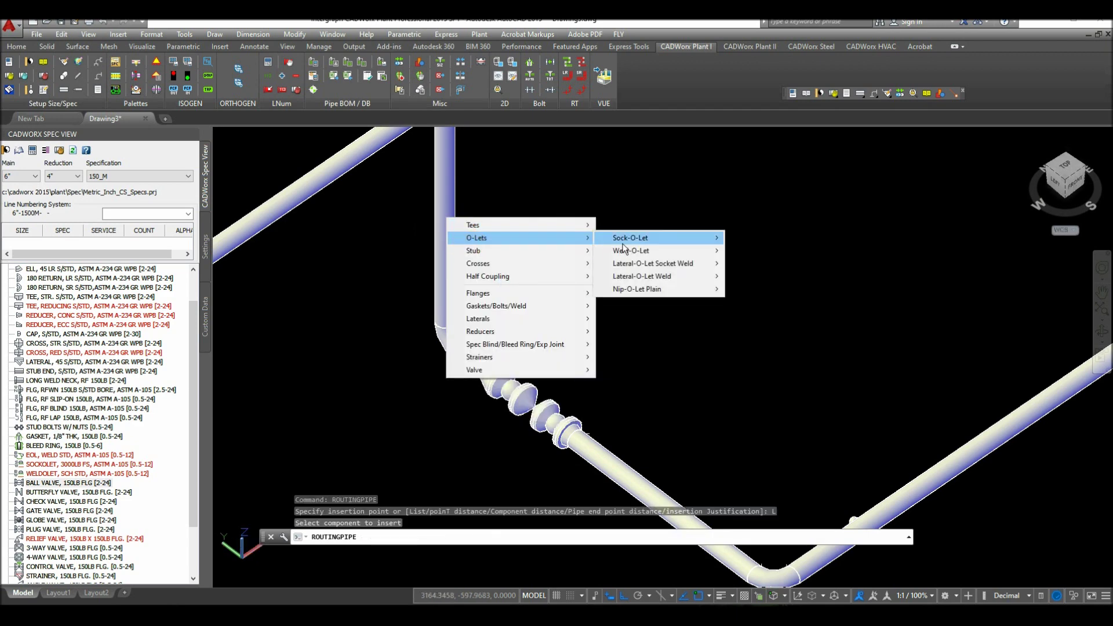
mouse_move(630, 251)
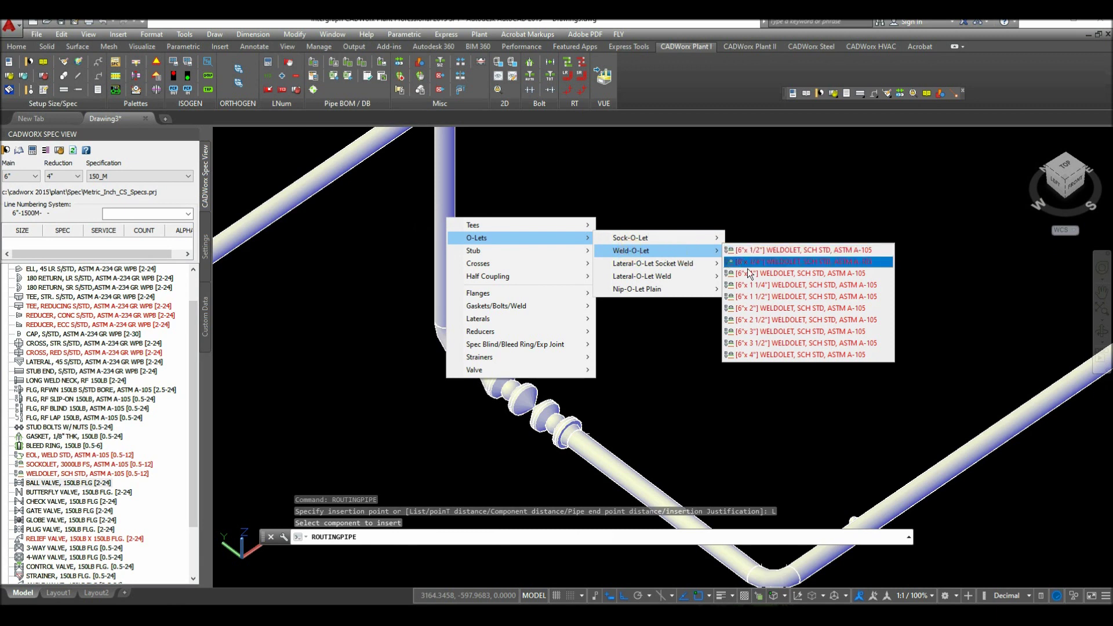
left_click(778, 320)
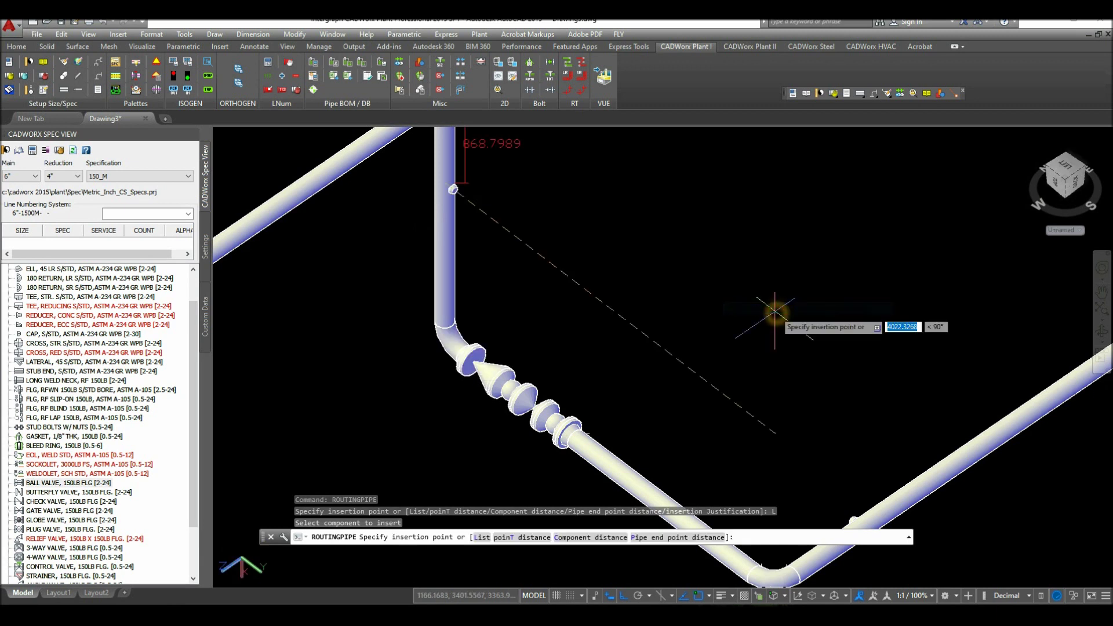
Step: Position the weldolet 600 from the elbow end, set its branch direction, and finish
left_click(532, 539)
scroll(459, 319, "up", 5)
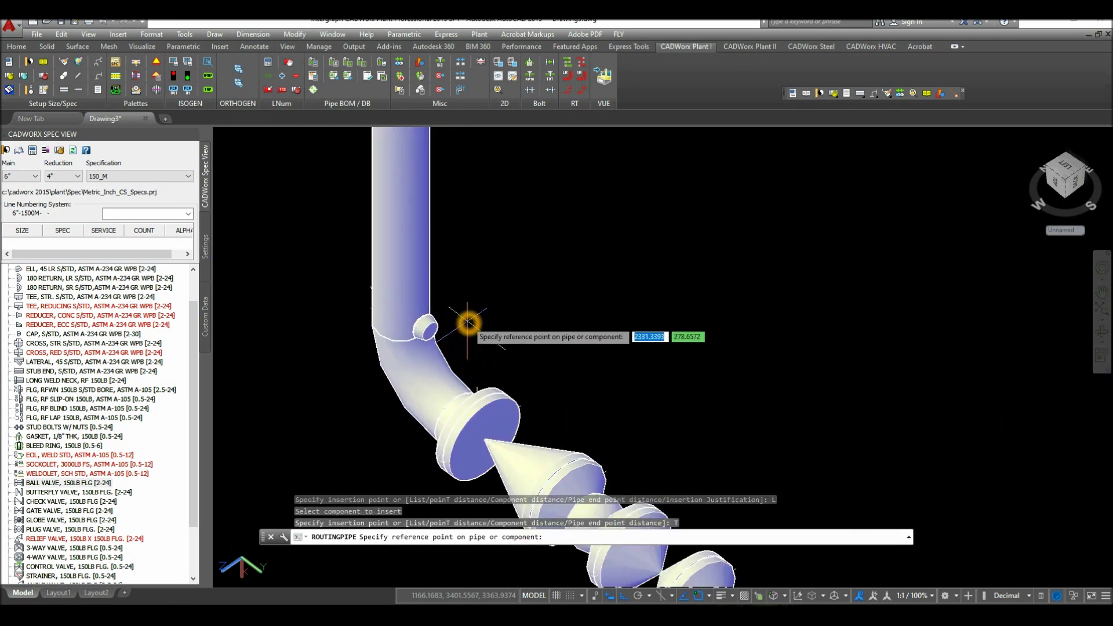
left_click(402, 322)
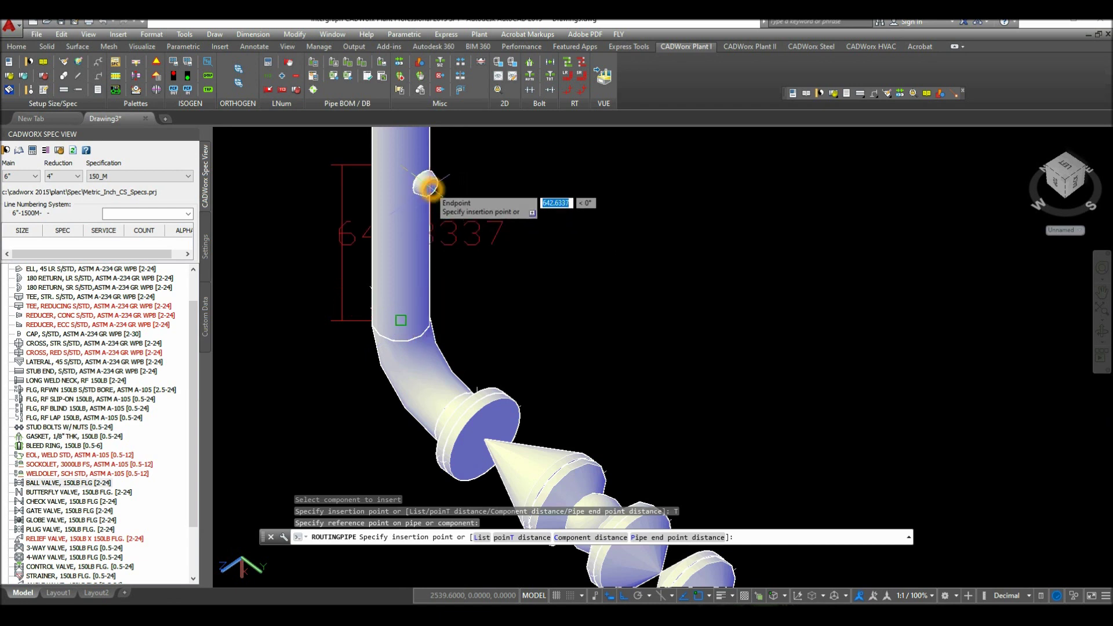
type("600")
key("Return")
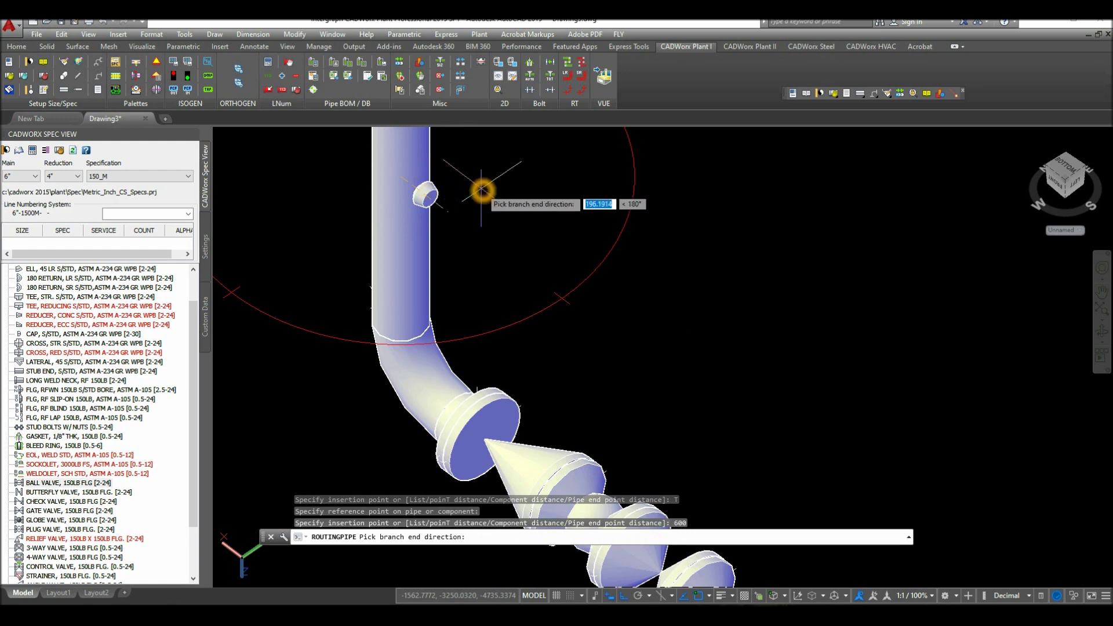
middle_click_drag(548, 168, 543, 243)
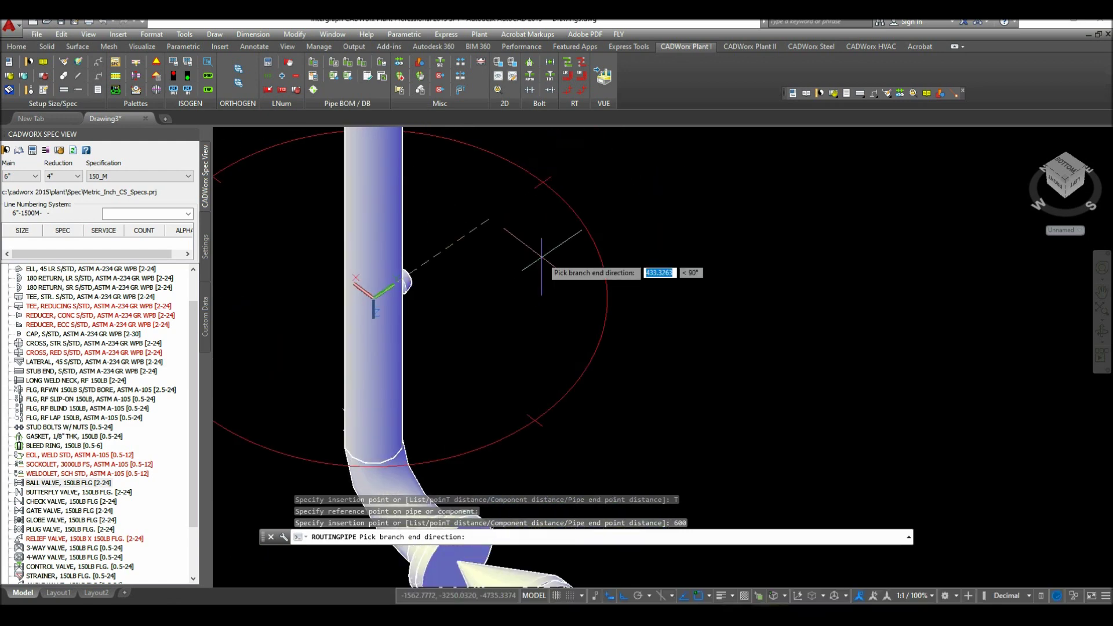
left_click(545, 260)
right_click(549, 259)
left_click(575, 268)
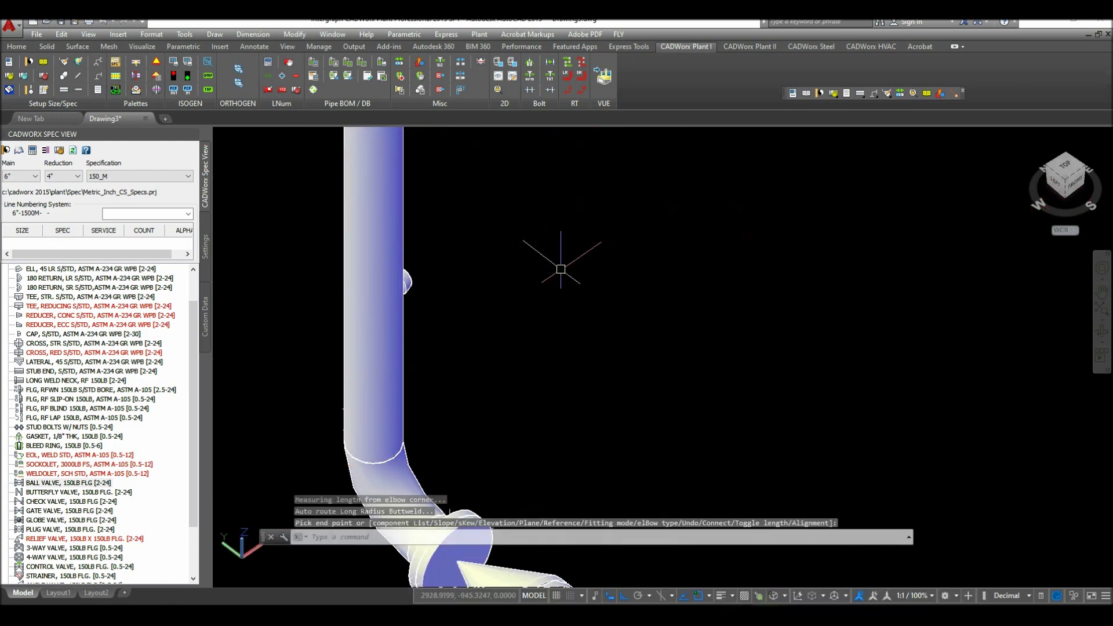
scroll(558, 270, "down", 6)
Step: Start a branch pipe route from the small weldolet on the vertical pipe and bring up its routing options
middle_click_drag(567, 278, 466, 258, "shift")
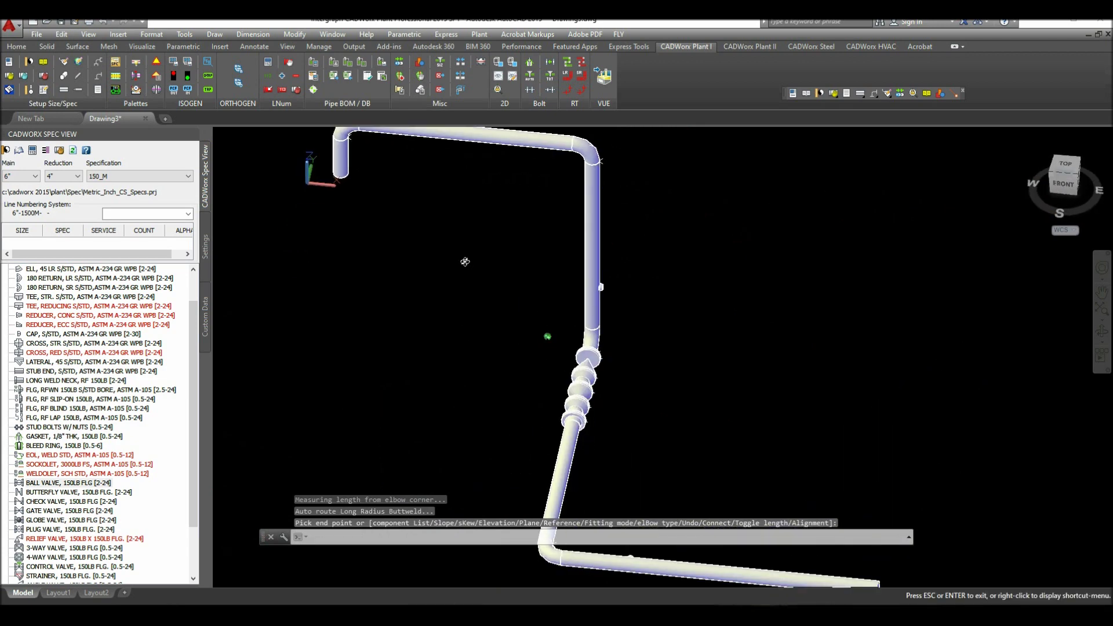
scroll(609, 286, "up", 5)
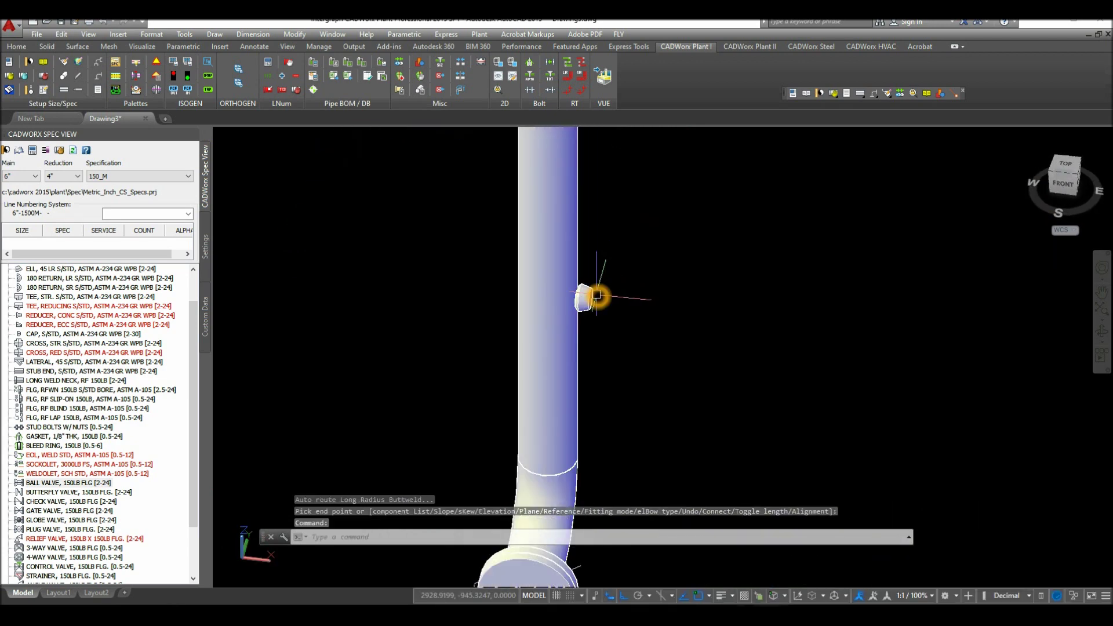
scroll(597, 295, "down", 6)
middle_click_drag(596, 296, 777, 440, "shift")
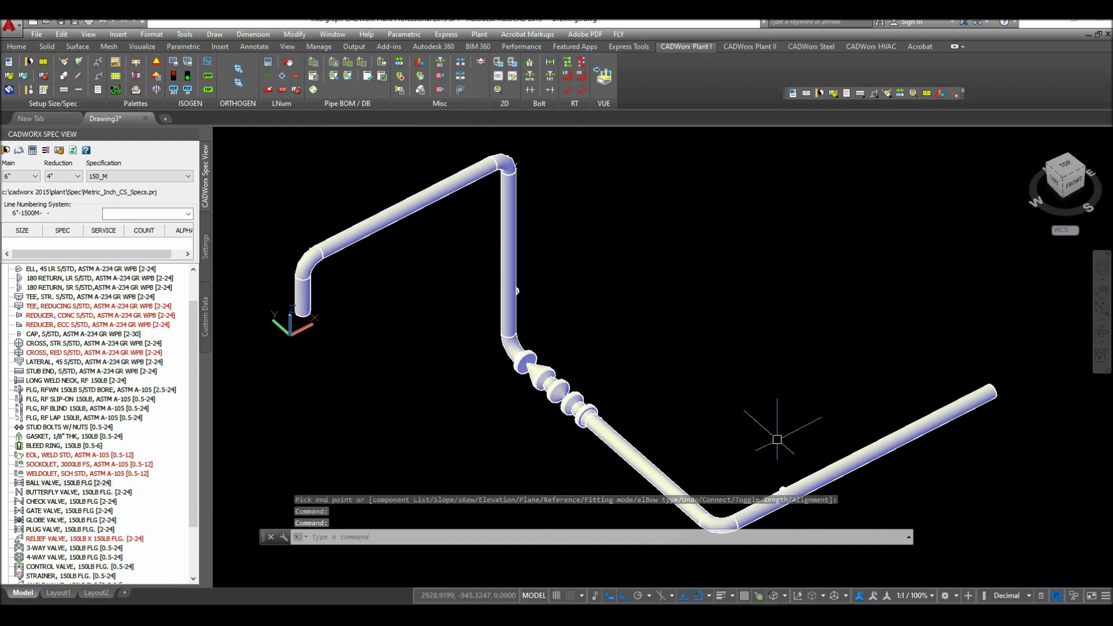
scroll(704, 368, "up", 6)
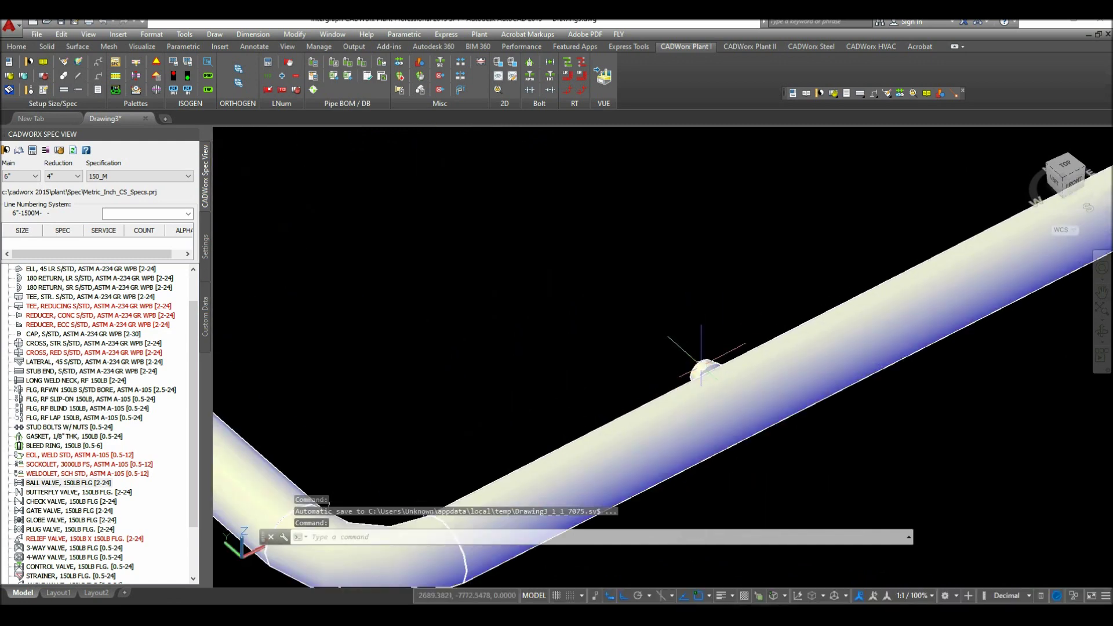
scroll(703, 369, "down", 6)
middle_click_drag(597, 266, 629, 305, "shift")
scroll(572, 297, "up", 8)
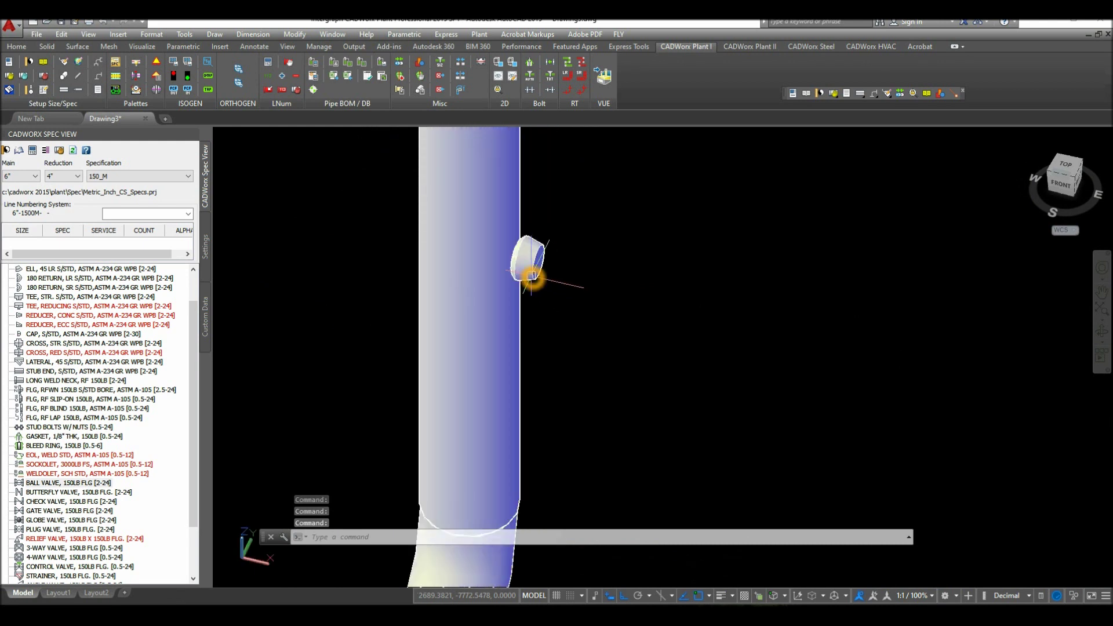
left_click(532, 277)
left_click(545, 263)
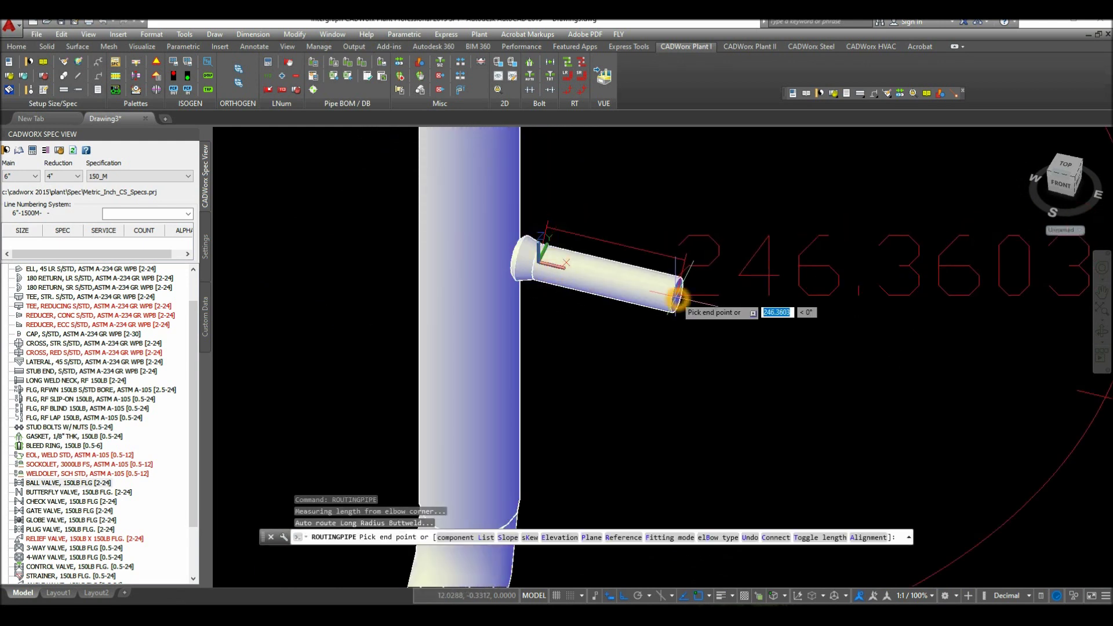
right_click(677, 299)
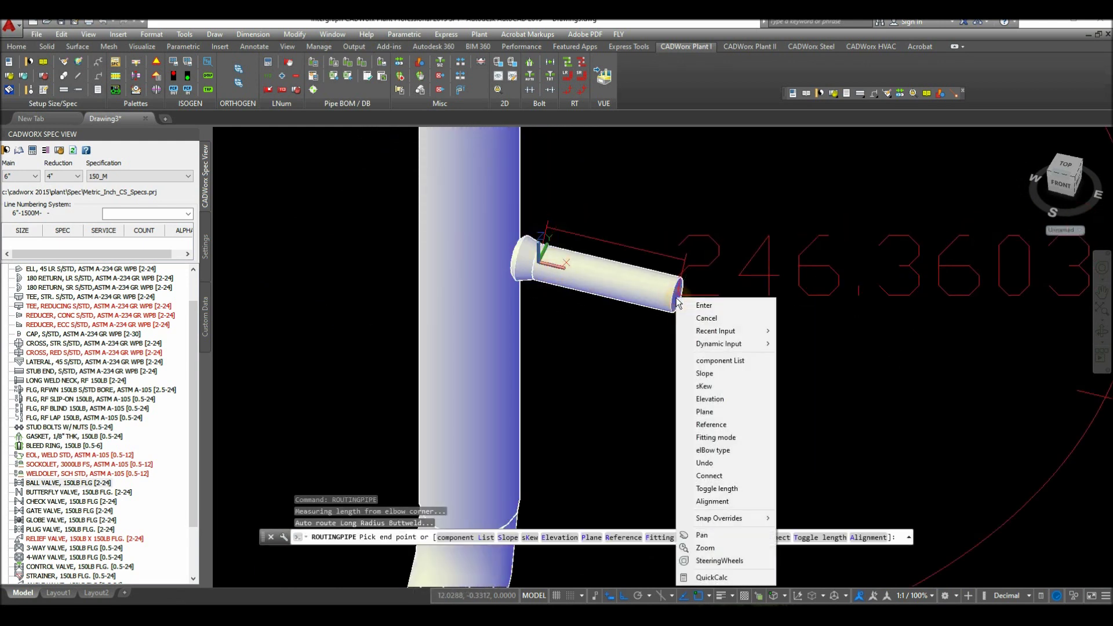
Step: Use the Connect option to target the other weldolet as the branch route's end
left_click(709, 476)
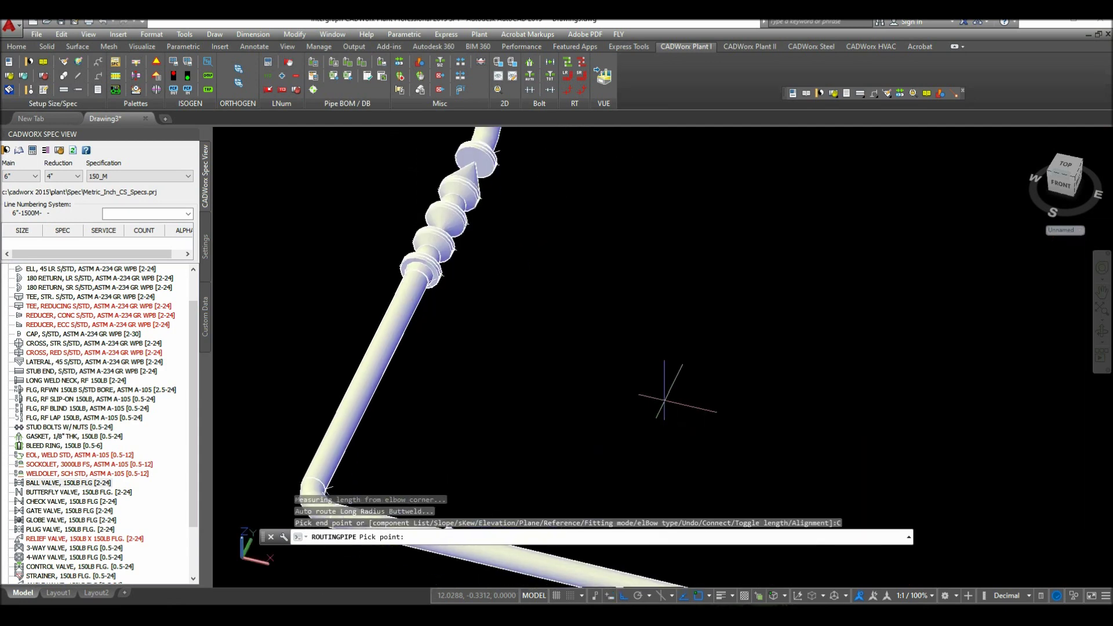
scroll(551, 154, "down", 2)
middle_click_drag(550, 154, 653, 190, "shift")
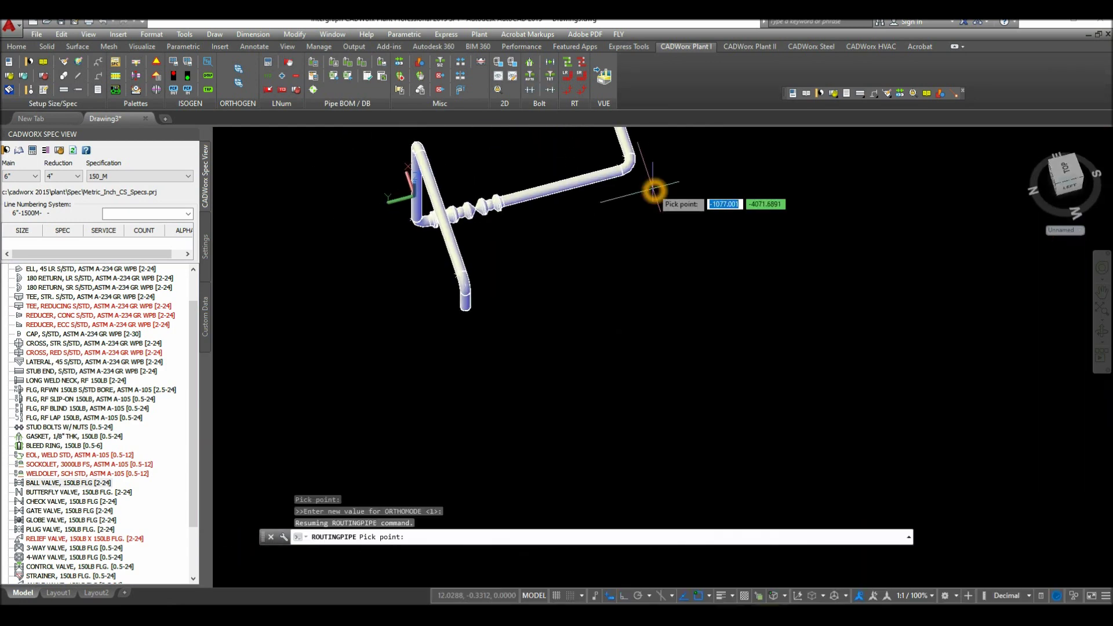
scroll(609, 261, "up", 8)
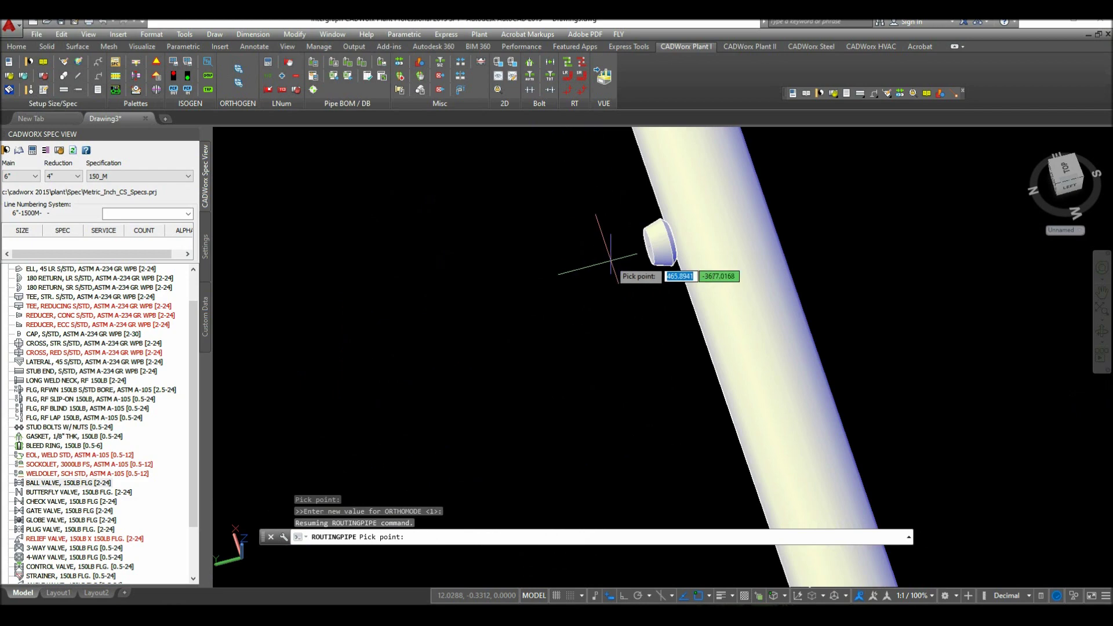
left_click(650, 261)
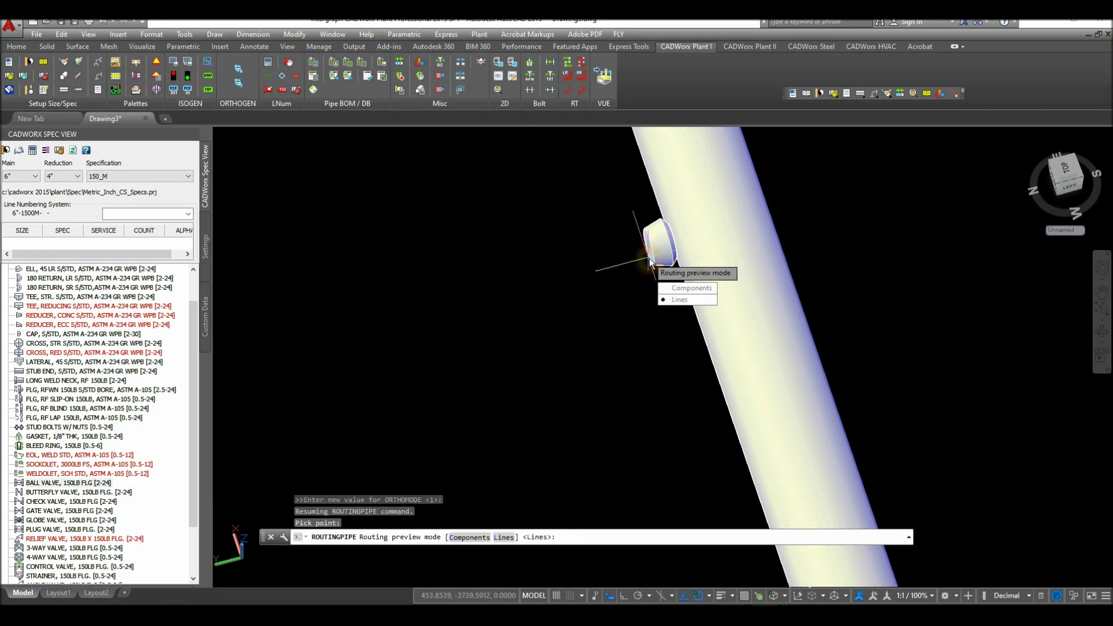
Step: Preview candidate routes as lines, pick one, and keep it without reselecting to finish the branch
left_click(699, 301)
scroll(561, 248, "down", 5)
middle_click_drag(567, 248, 476, 224, "shift")
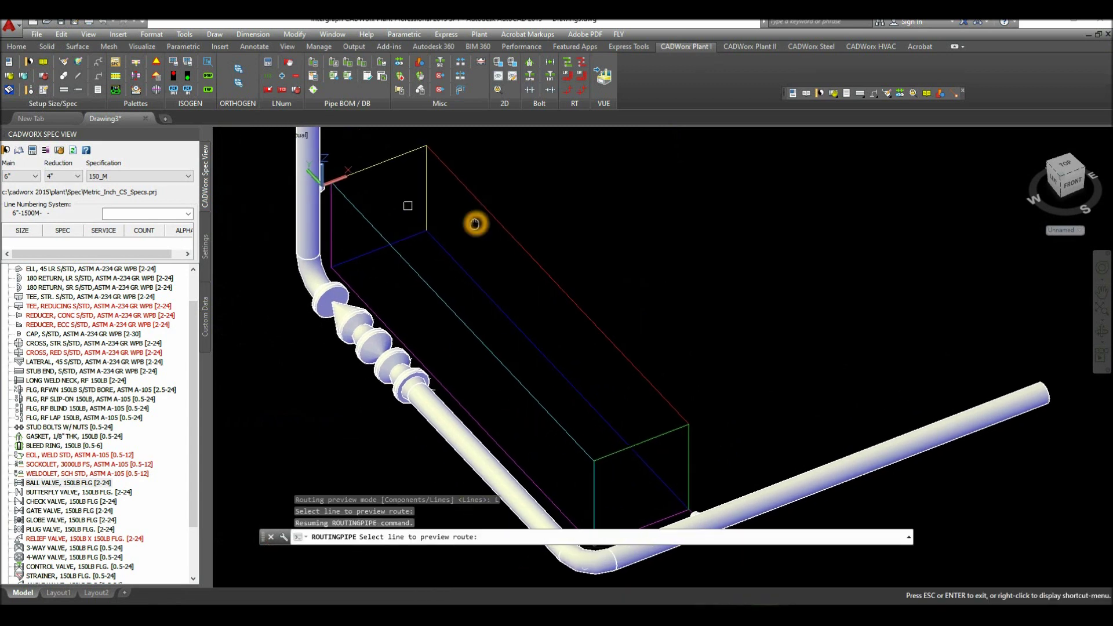
left_click(392, 165)
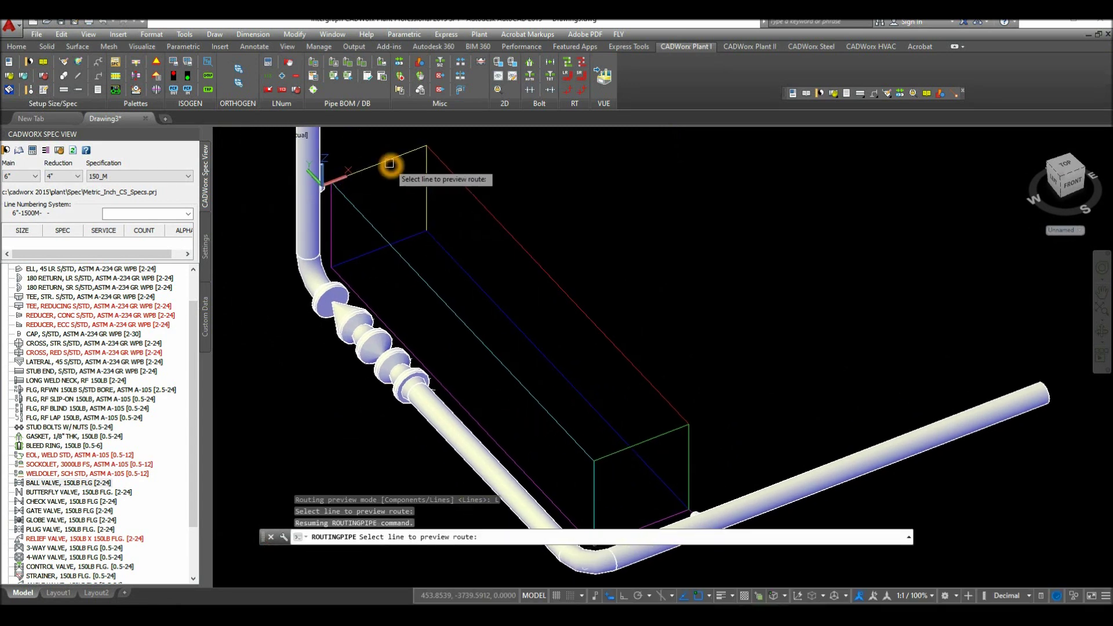
left_click(585, 184)
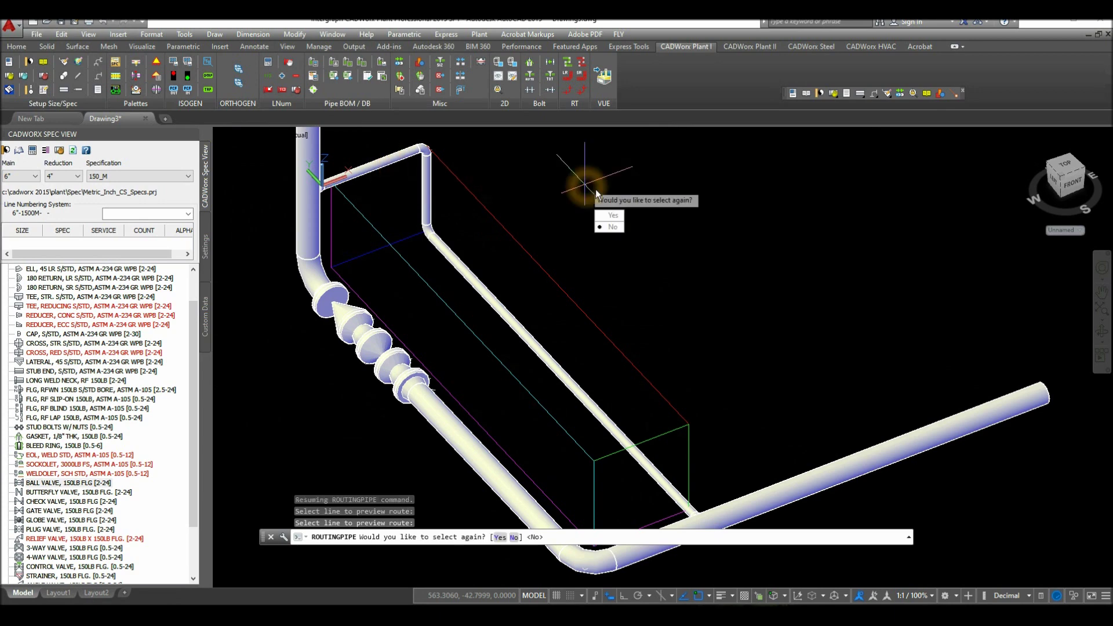
left_click(615, 230)
middle_click_drag(587, 194, 562, 188, "shift")
scroll(571, 269, "down", 6)
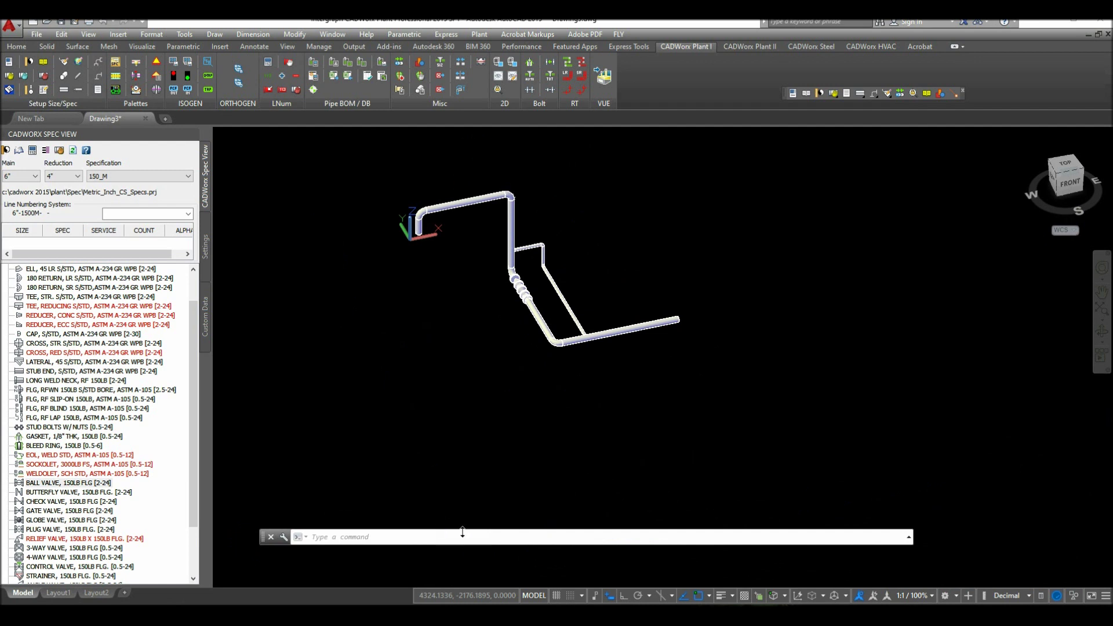